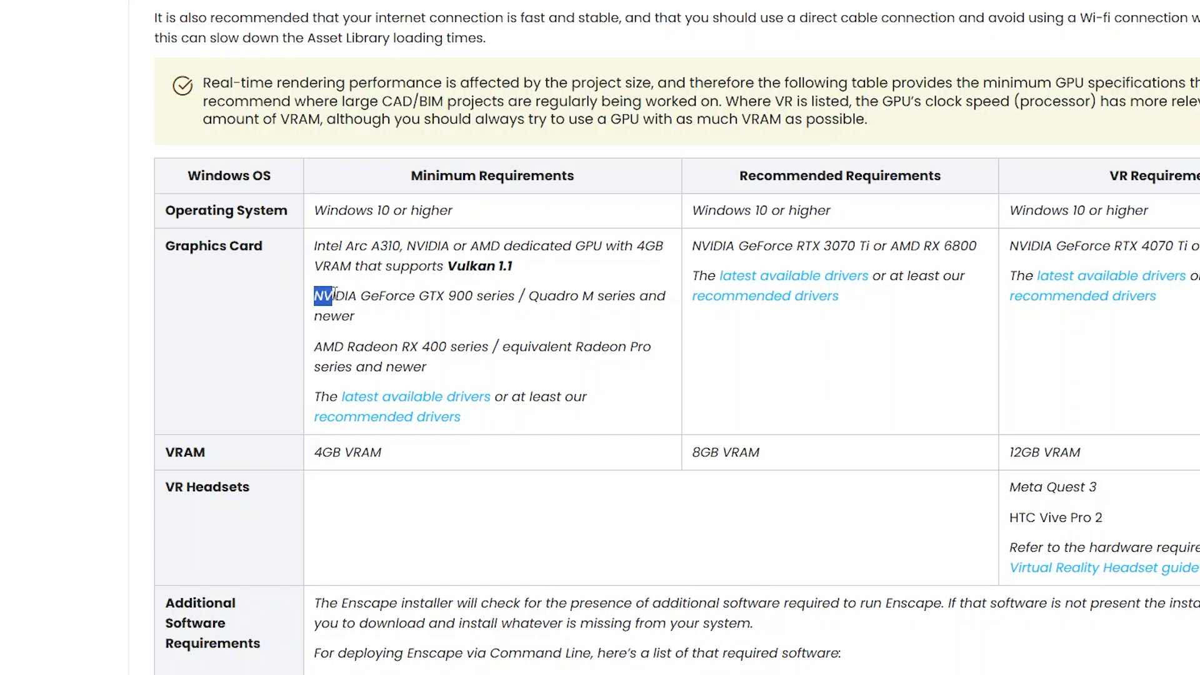
left_click_drag(335, 293, 412, 290)
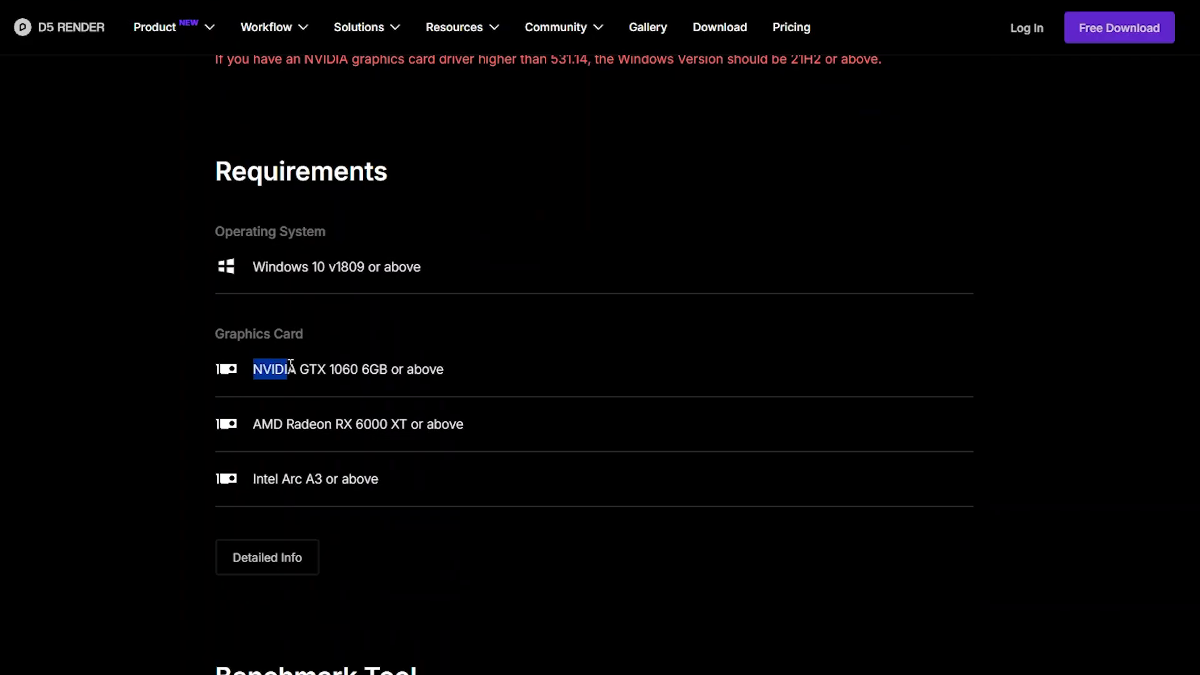
Review the NVIDIA and AMD graphics card entries on both renderers' requirements pages, including the recommended and VR columns.
left_click_drag(291, 365, 380, 373)
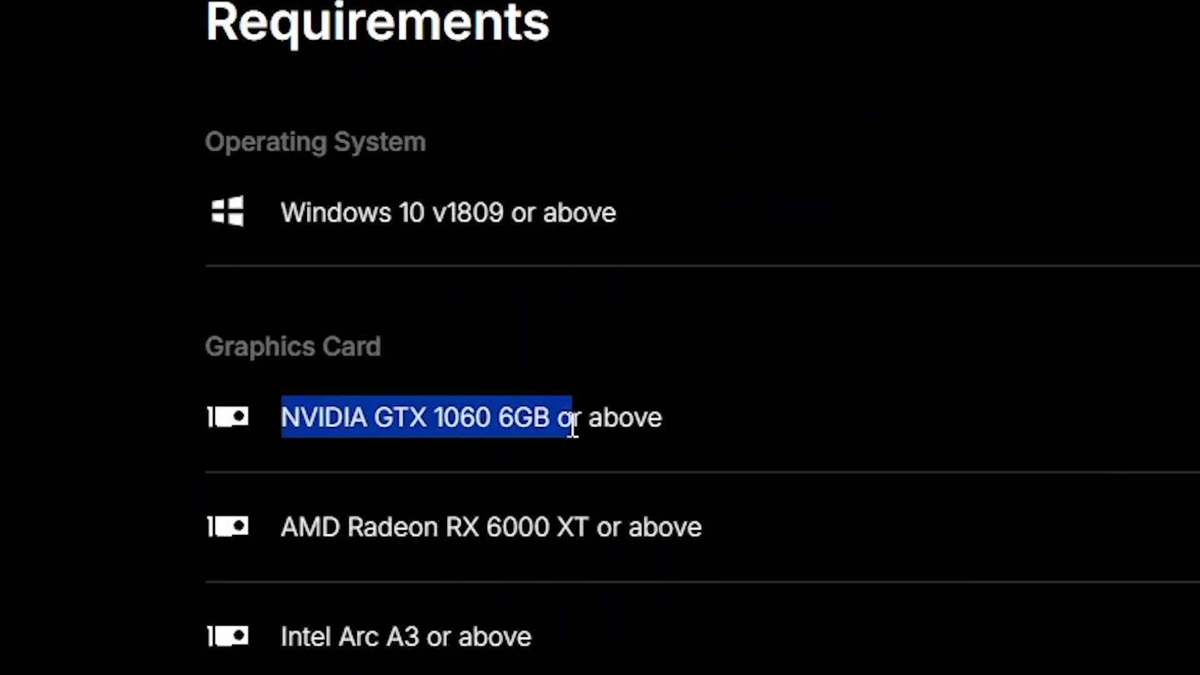
left_click_drag(288, 522, 312, 525)
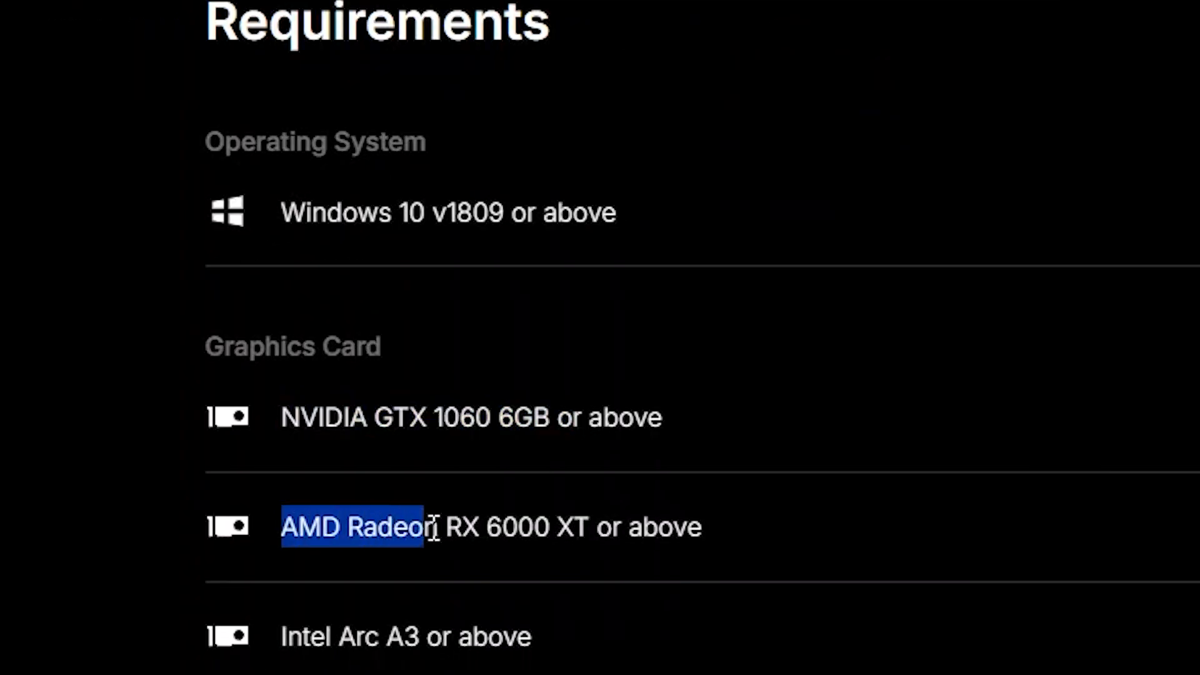
left_click(819, 587)
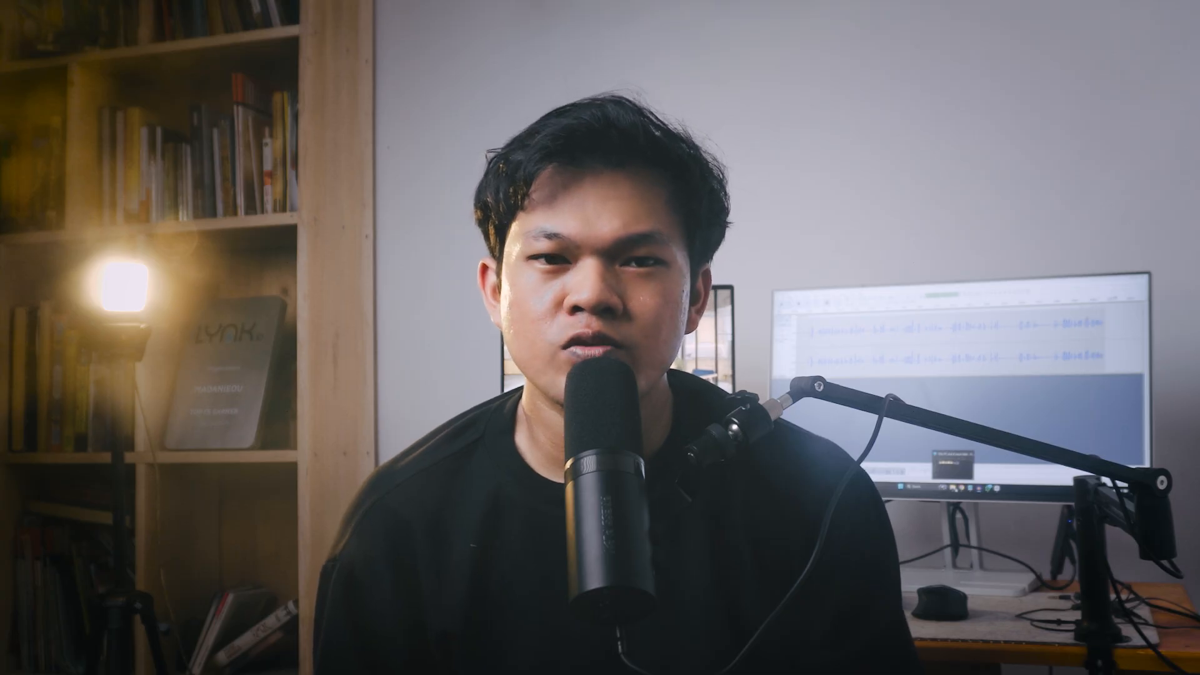
left_click_drag(131, 193, 173, 190)
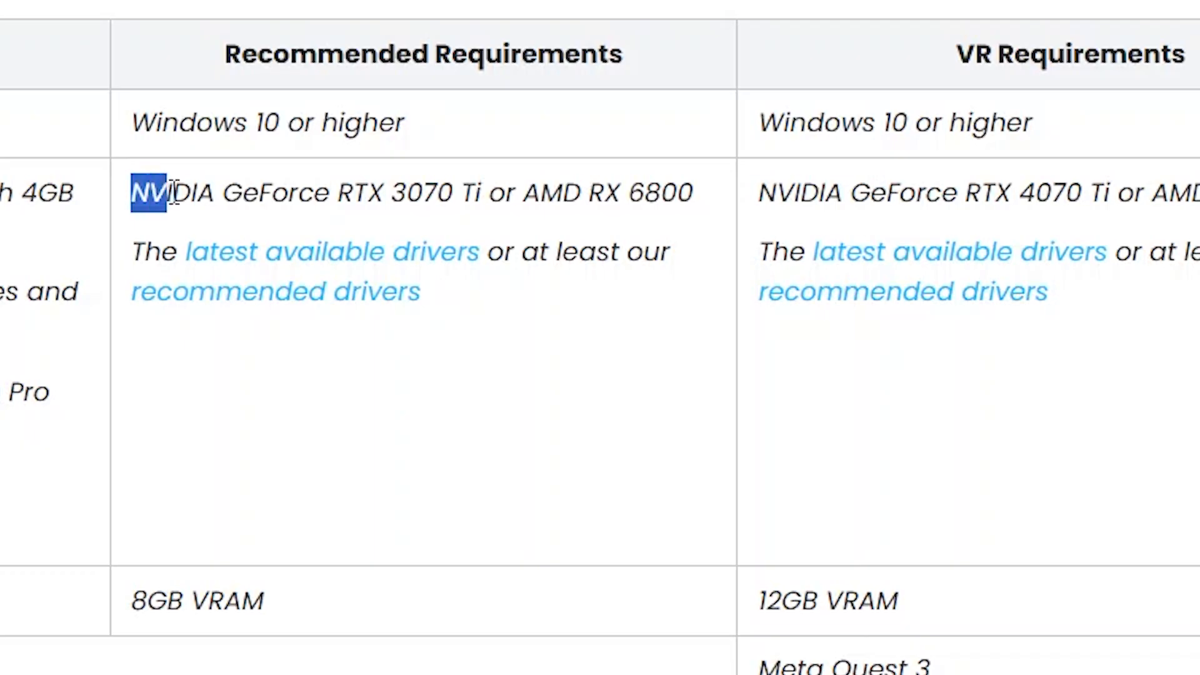
left_click_drag(759, 193, 850, 184)
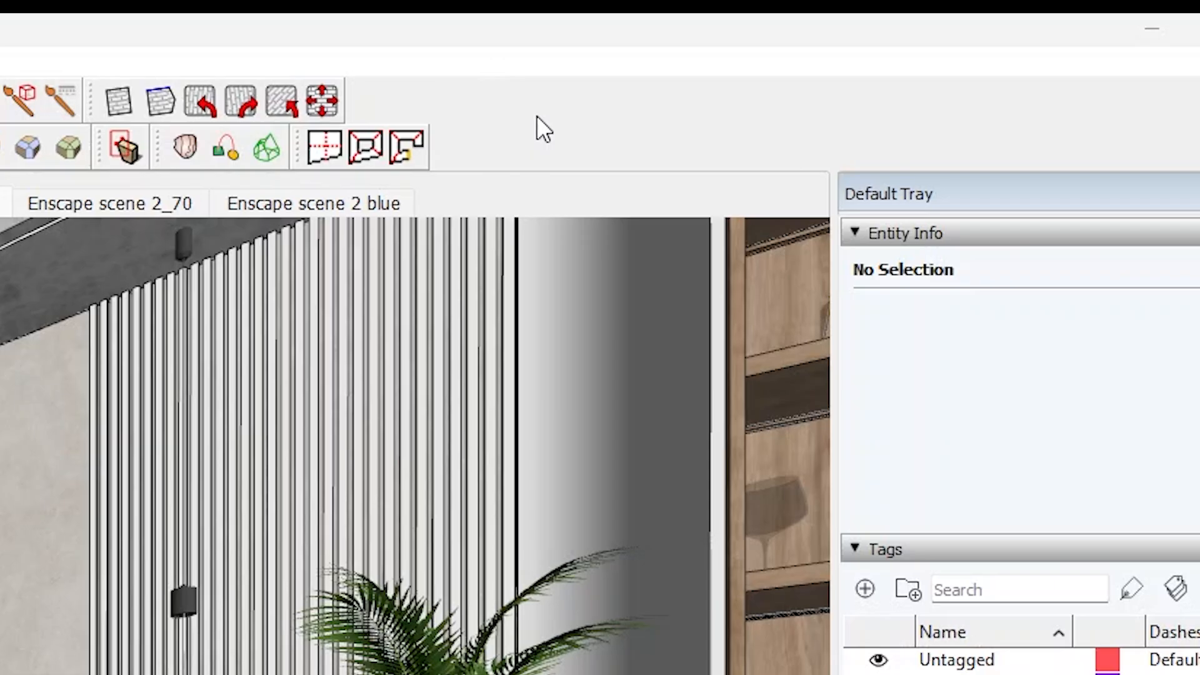
Switch to SketchUp, turn on the Enscape toolbar and float it over the model view.
right_click(536, 116)
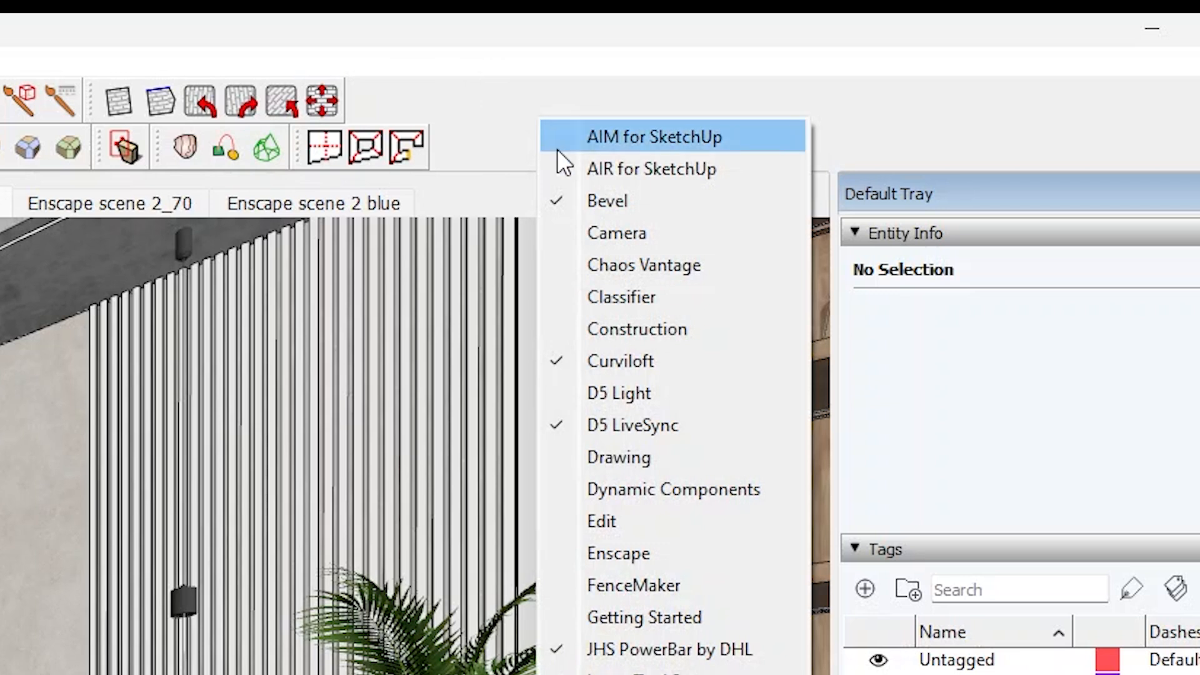
left_click(628, 550)
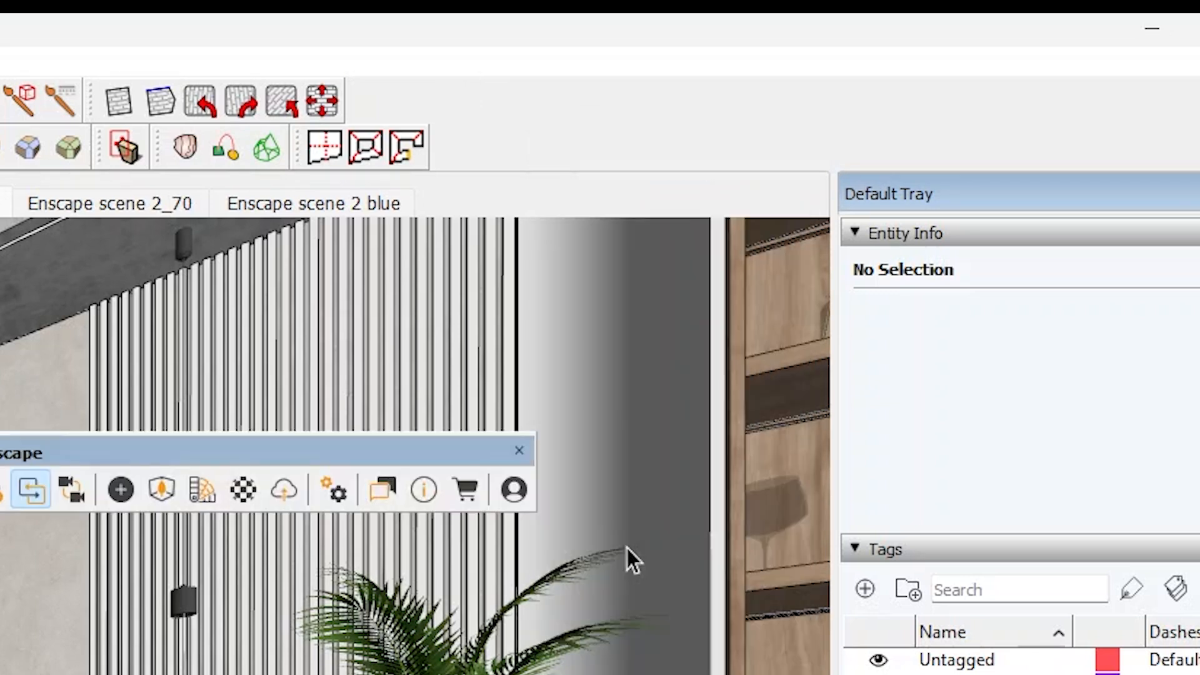
left_click_drag(369, 445, 281, 433)
left_click_drag(754, 180, 637, 194)
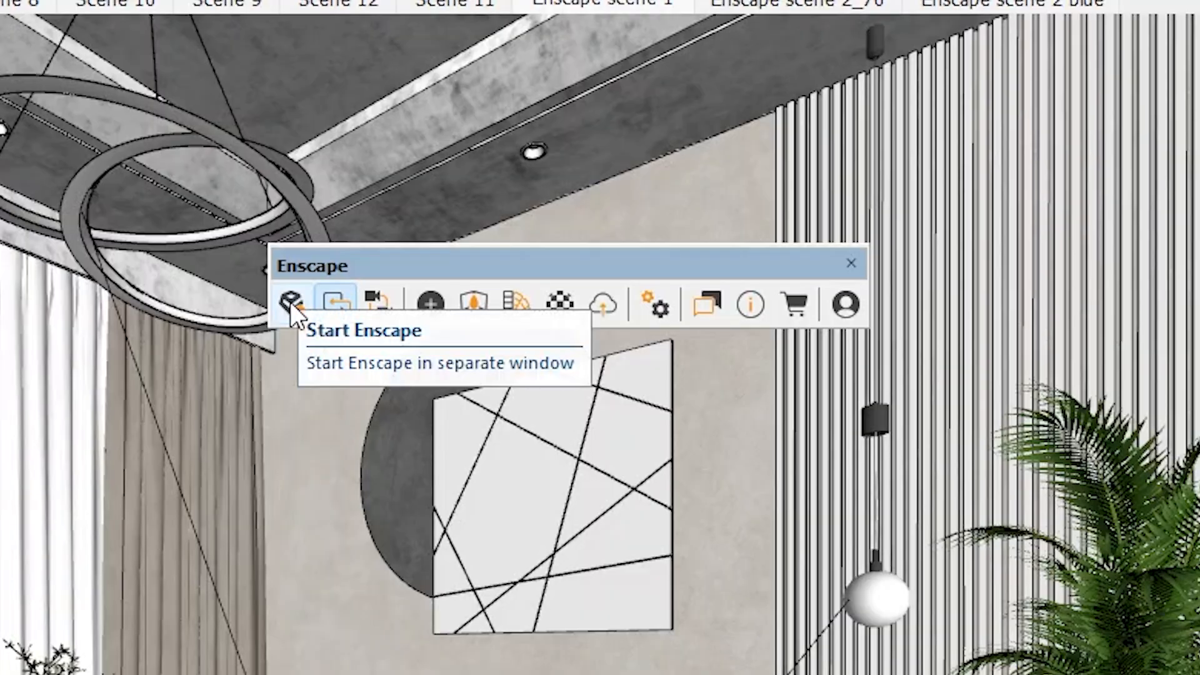
Start Enscape in a separate window and arrange it side by side with SketchUp.
left_click(291, 305)
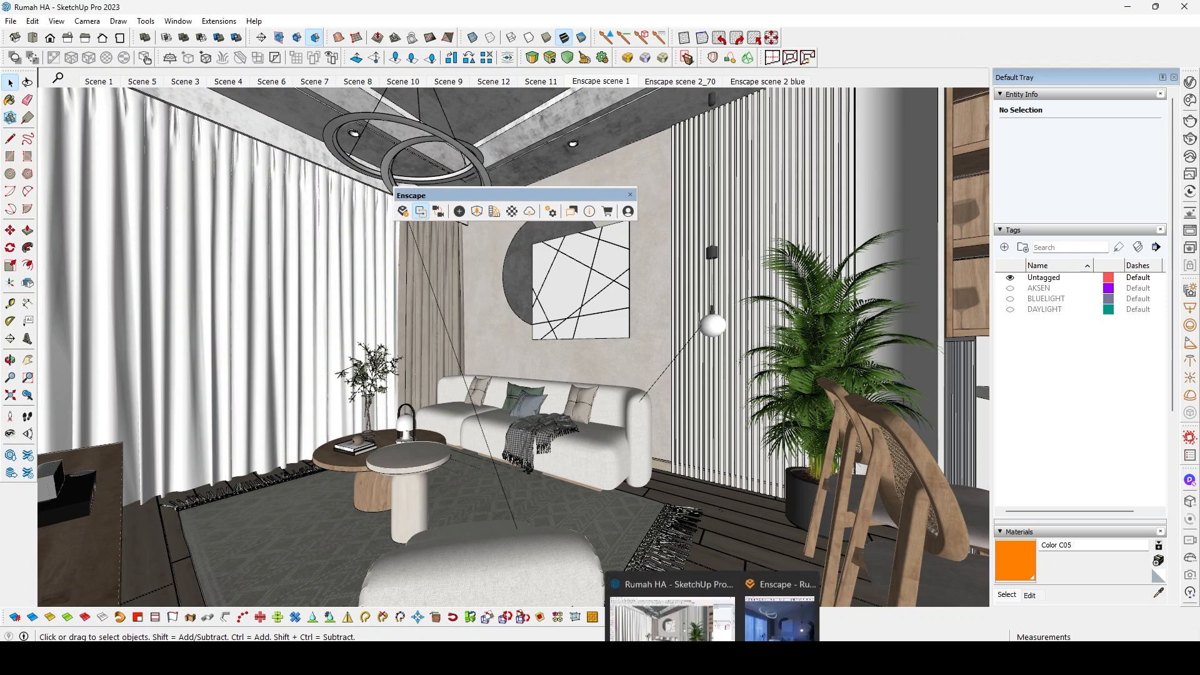
left_click(773, 607)
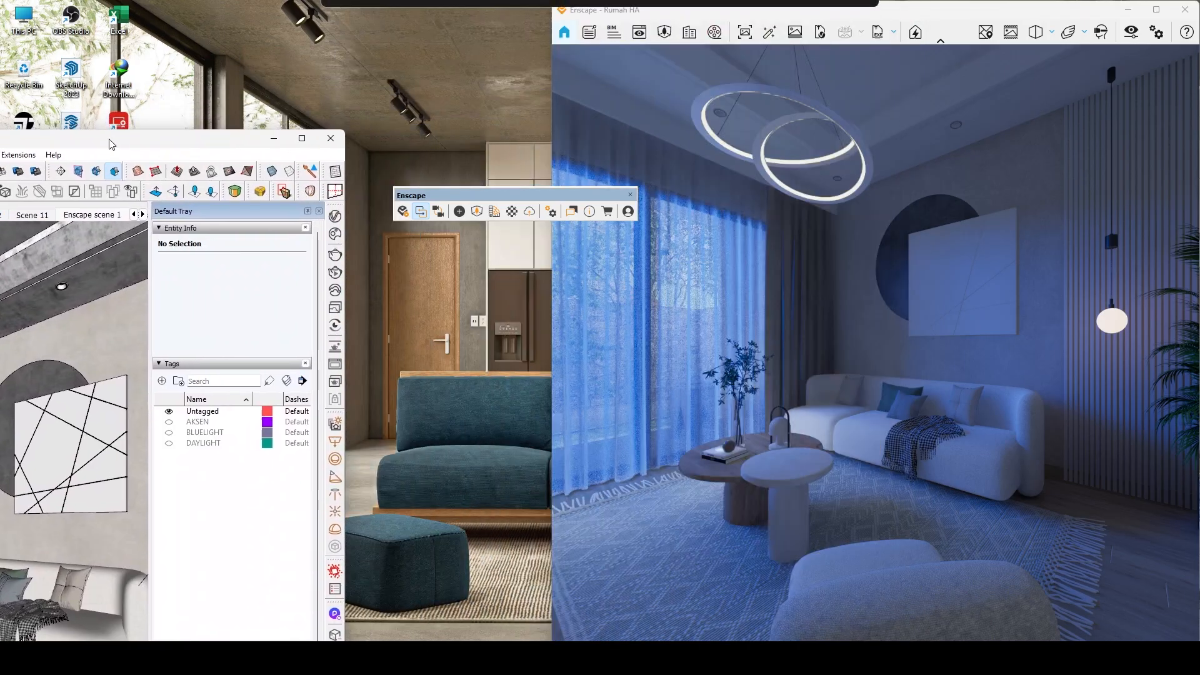
left_click_drag(109, 144, 2, 147)
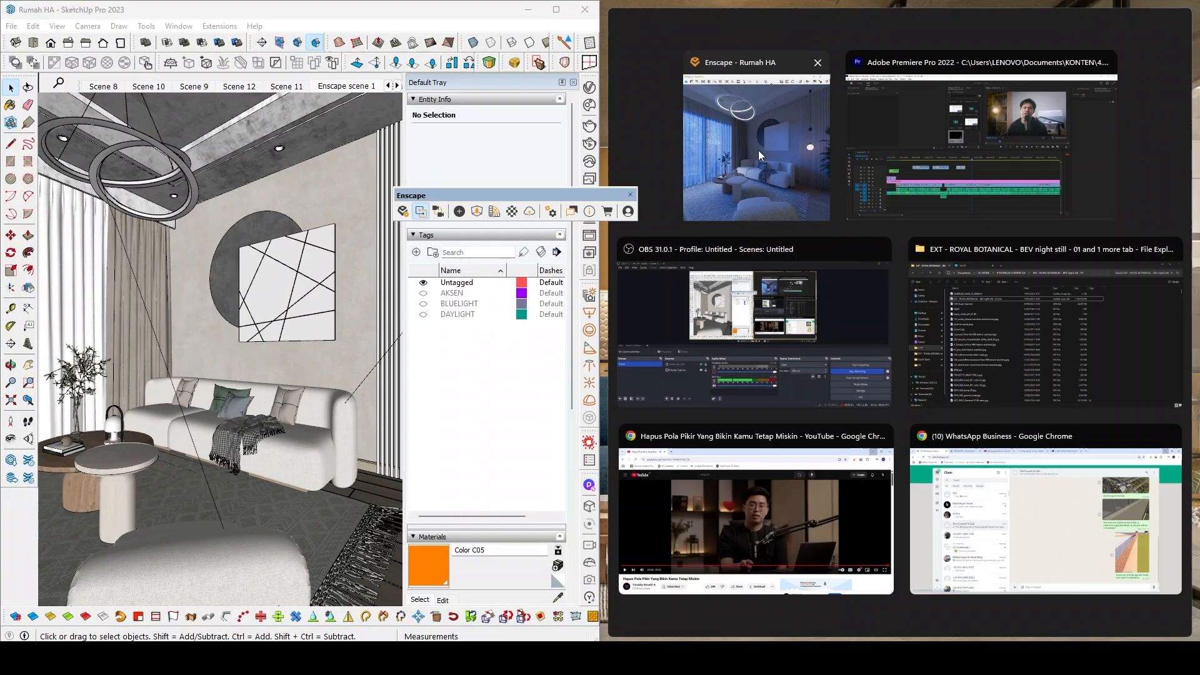
left_click(750, 150)
Dock the Enscape toolbar beside the default tray and orbit the SketchUp and Enscape views independently.
mouse_move(446, 195)
left_mouse_down()
mouse_move(319, 215)
mouse_move(589, 119)
left_mouse_up()
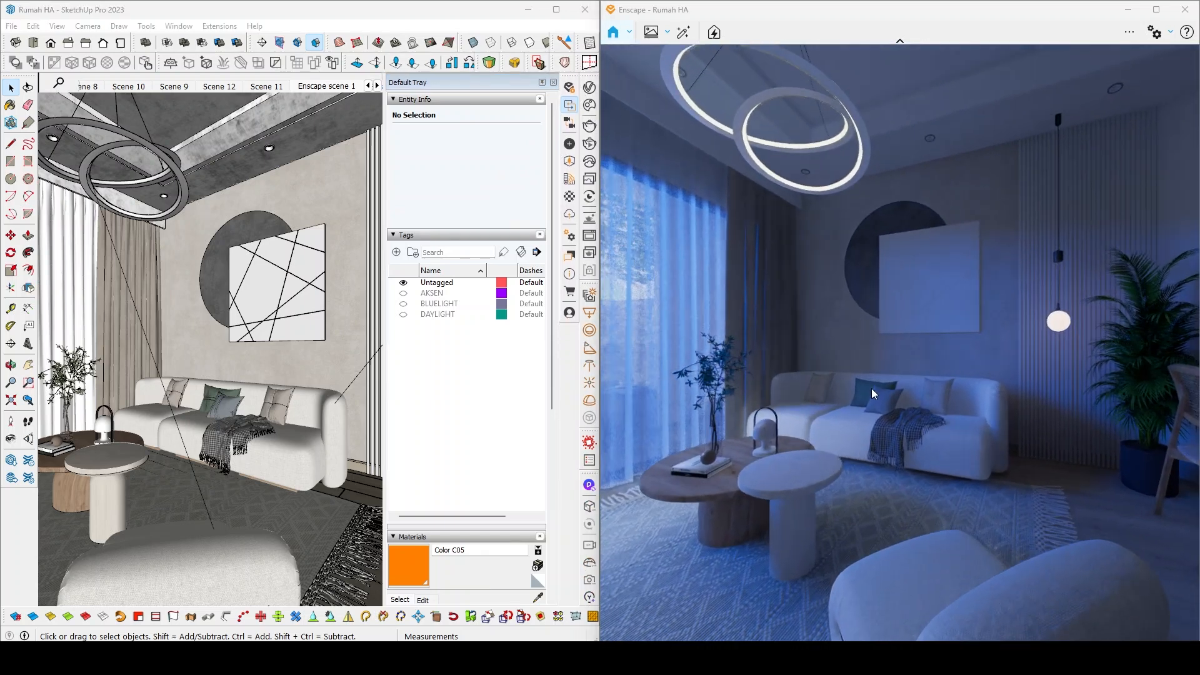
mouse_move(296, 347)
middle_mouse_down()
mouse_move(283, 326)
mouse_move(240, 366)
mouse_move(271, 388)
mouse_move(282, 369)
middle_mouse_up()
mouse_move(925, 392)
left_mouse_down()
mouse_move(927, 377)
mouse_move(675, 375)
left_mouse_up()
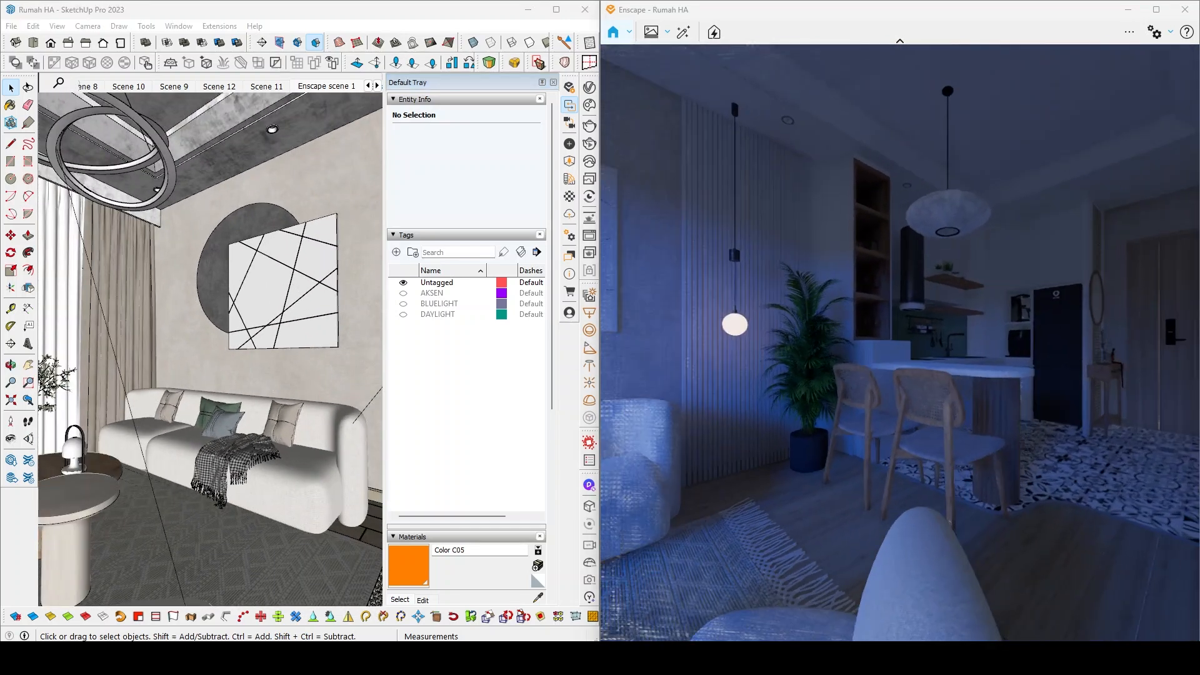
Show the DAYLIGHT tag and synchronize the Enscape view with the SketchUp camera, orbiting the model to test it.
left_click(403, 314)
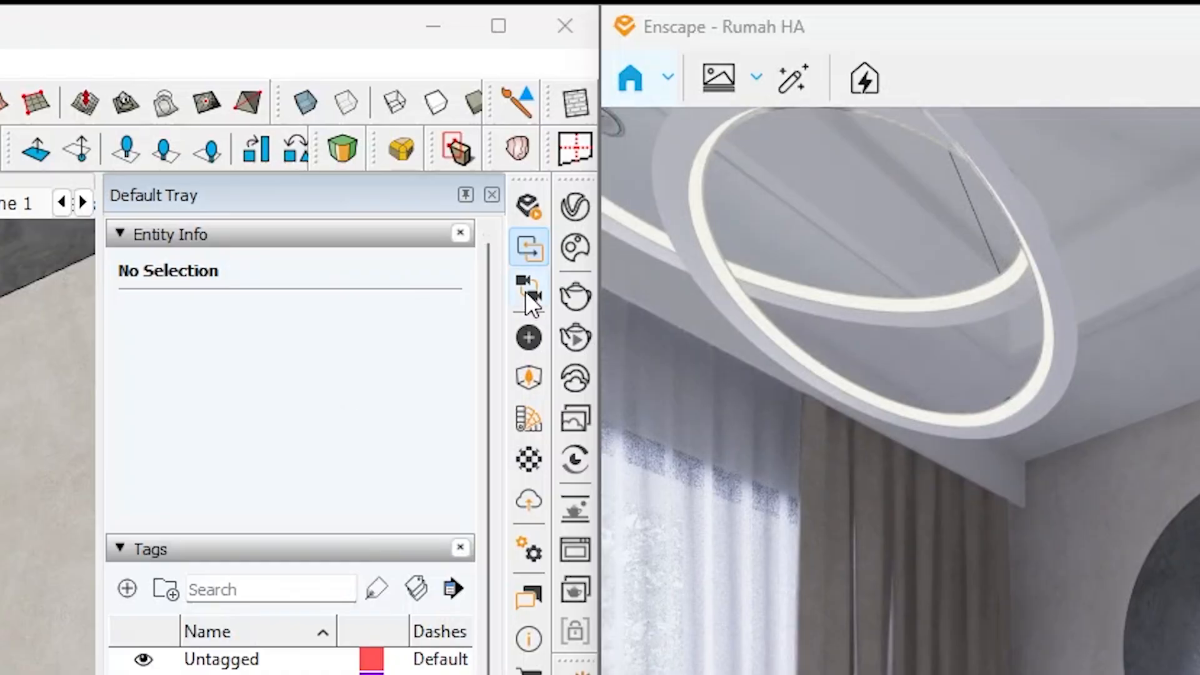
left_click(525, 291)
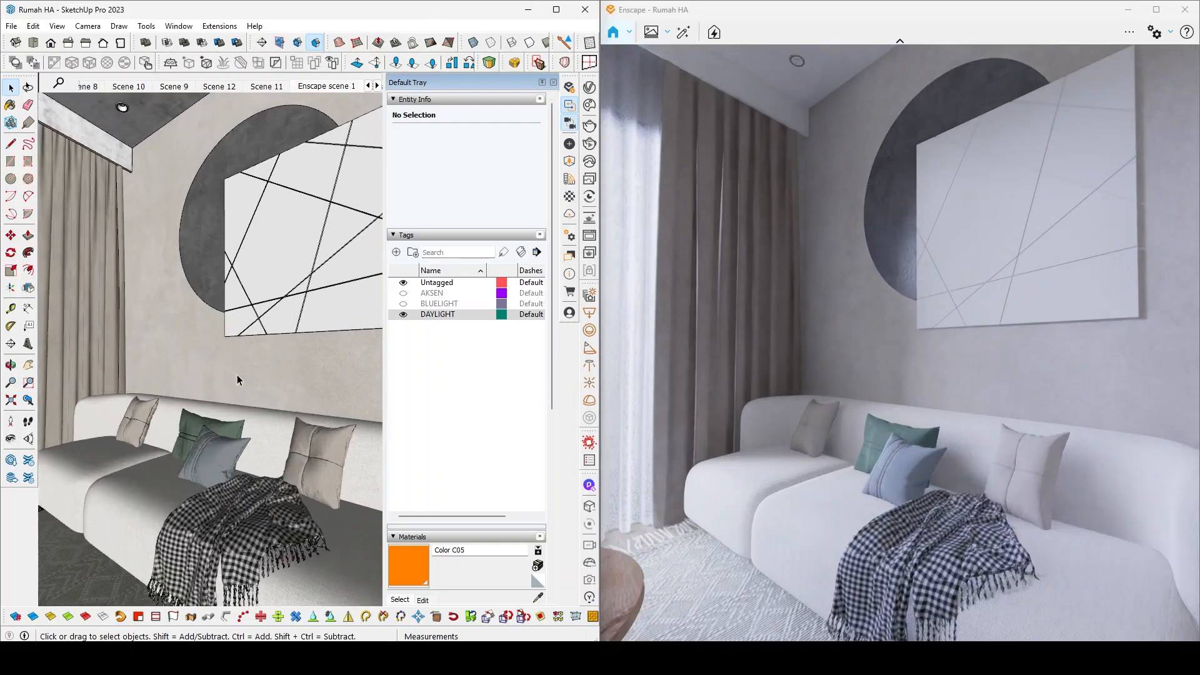
mouse_move(237, 374)
middle_mouse_down()
mouse_move(282, 359)
mouse_move(209, 313)
mouse_move(242, 363)
mouse_move(404, 340)
middle_mouse_up()
mouse_move(214, 343)
middle_mouse_down()
mouse_move(200, 341)
mouse_move(261, 346)
mouse_move(197, 341)
mouse_move(247, 336)
mouse_move(231, 339)
middle_mouse_up()
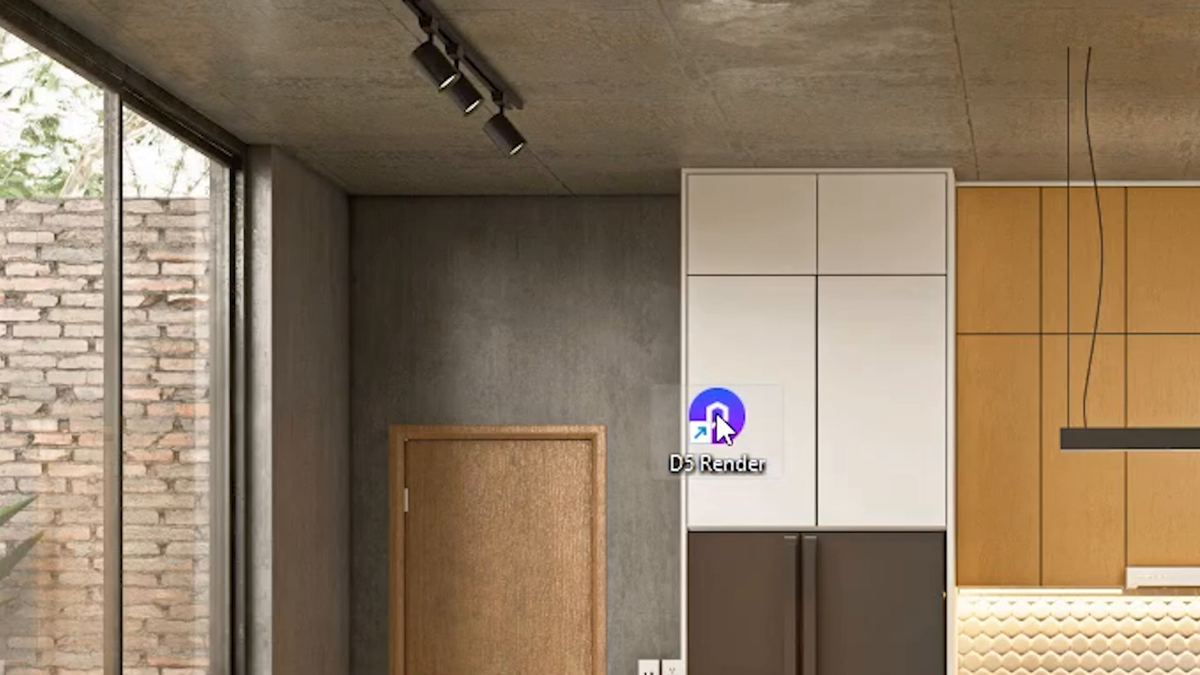
left_click_drag(697, 421, 486, 275)
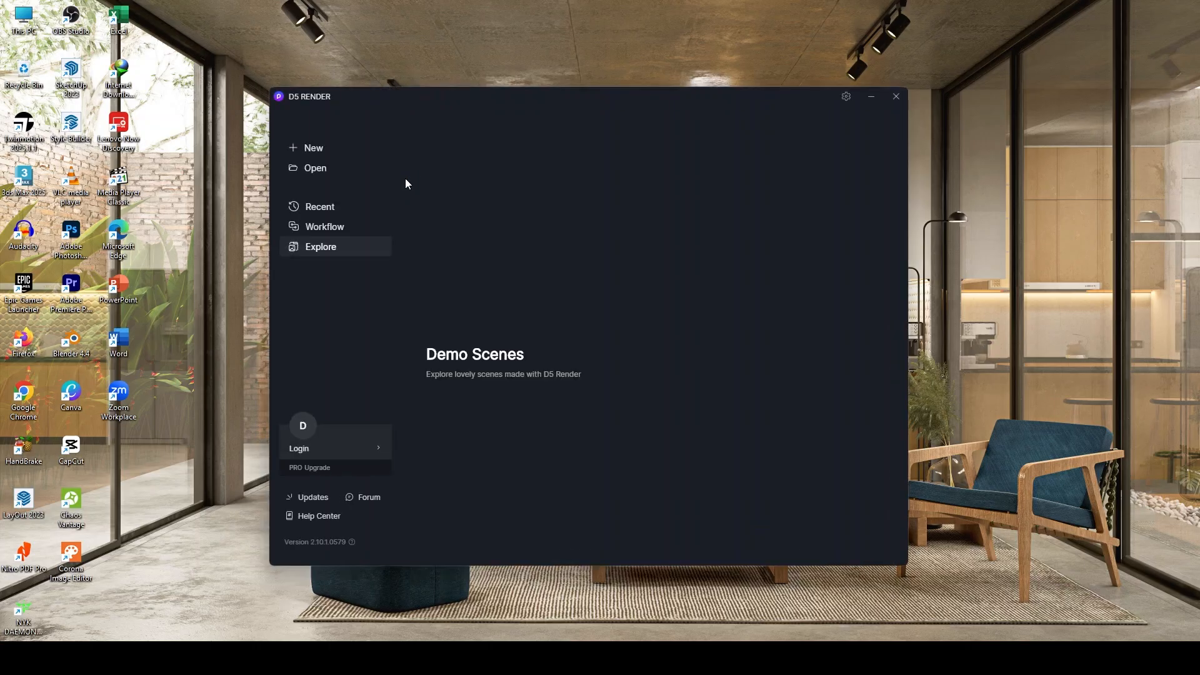
left_click(328, 205)
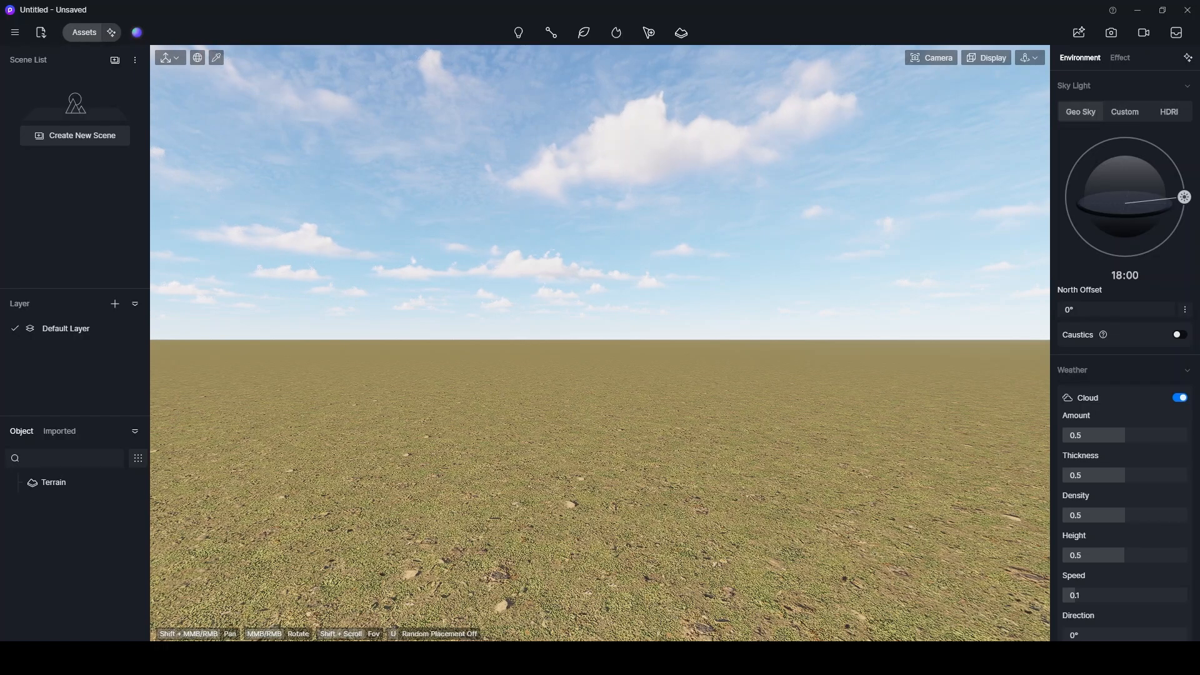
middle_click_drag(579, 419, 577, 412)
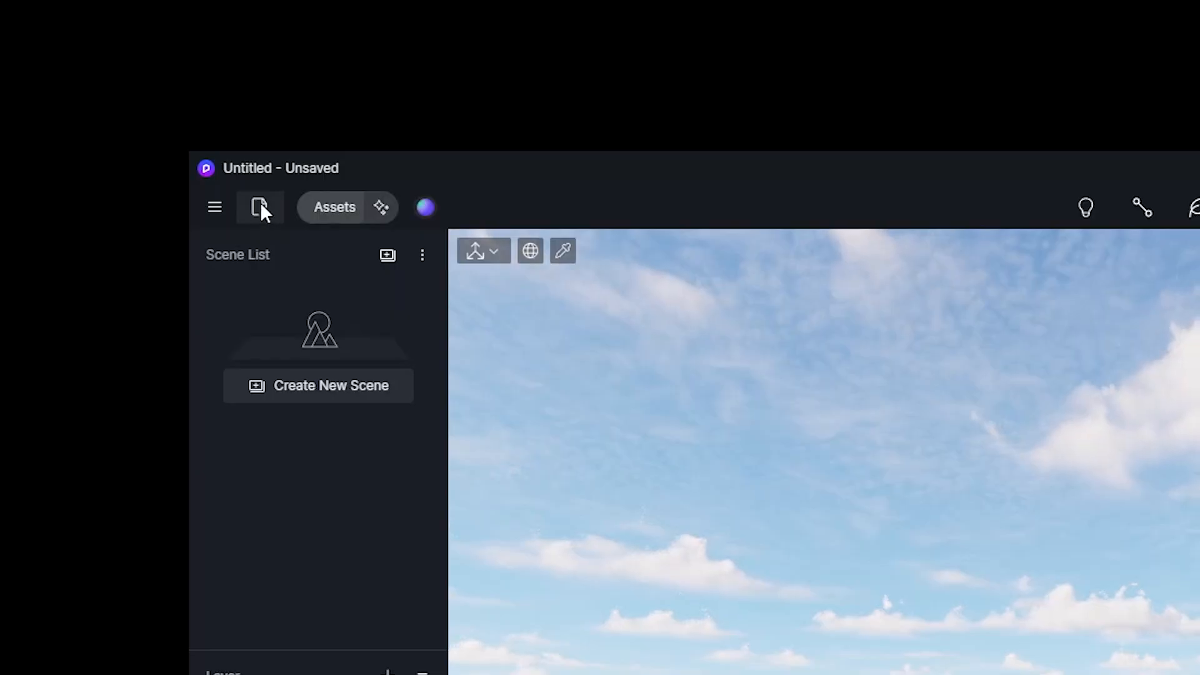
In D5 Render, import DESAIN RUMAH_exterior.skp into the empty scene, place the model on the terrain and deselect it.
left_click(42, 32)
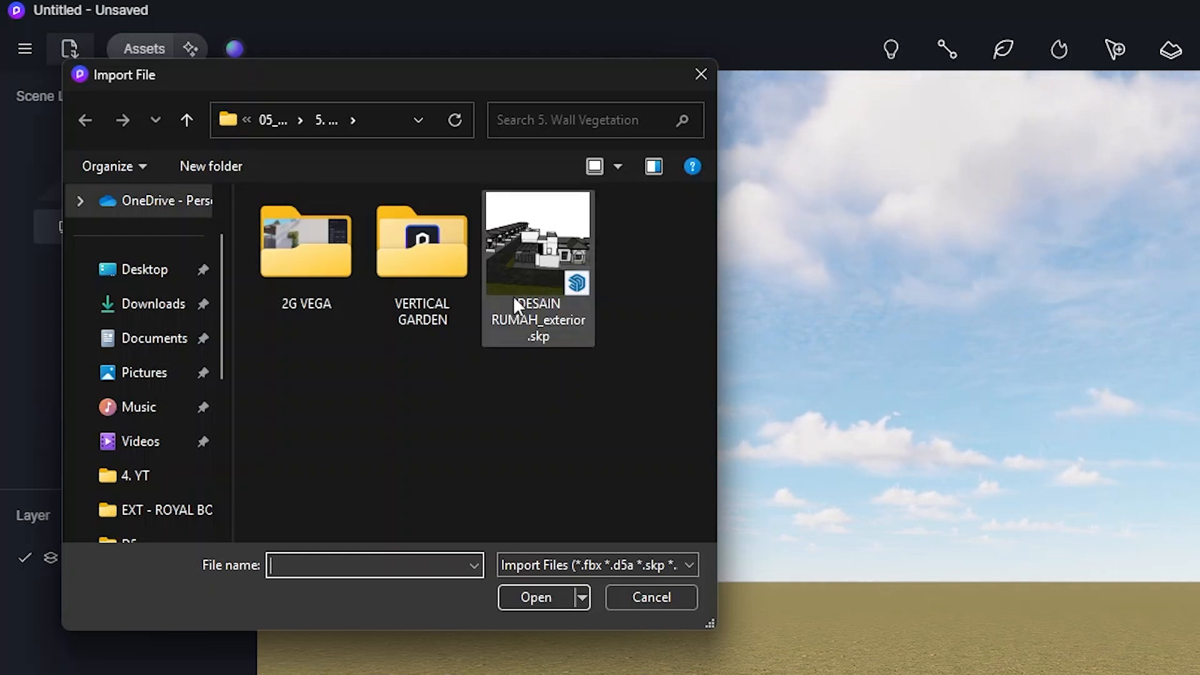
double_click(547, 270)
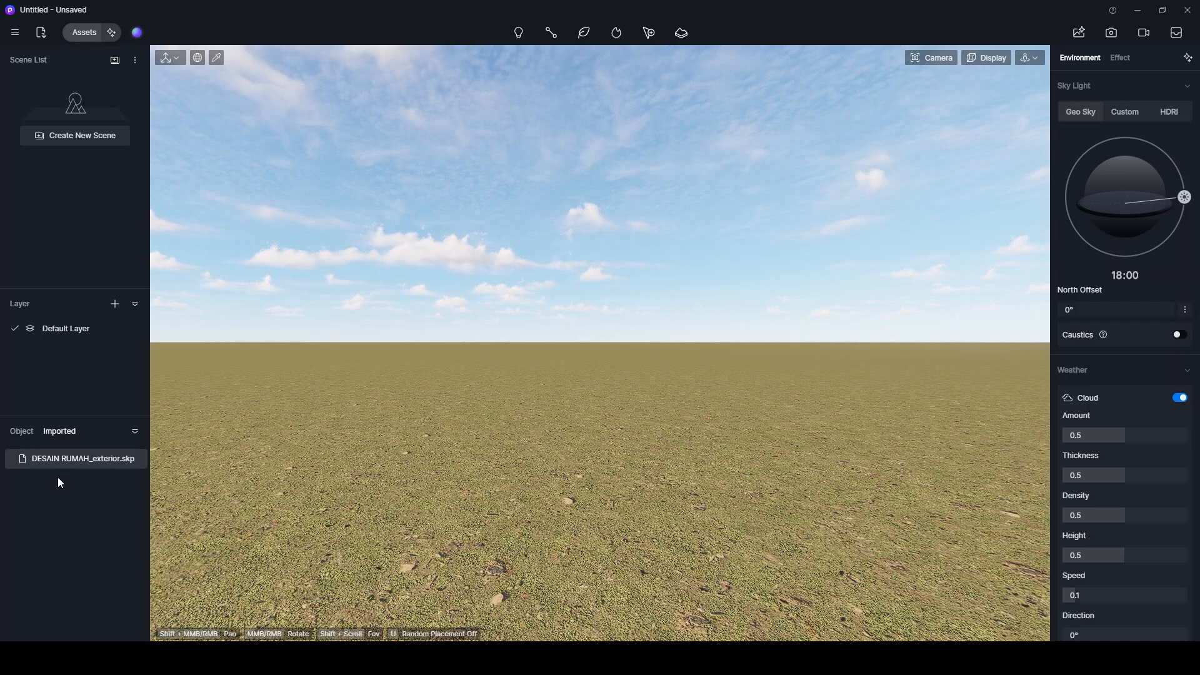
left_click(60, 461)
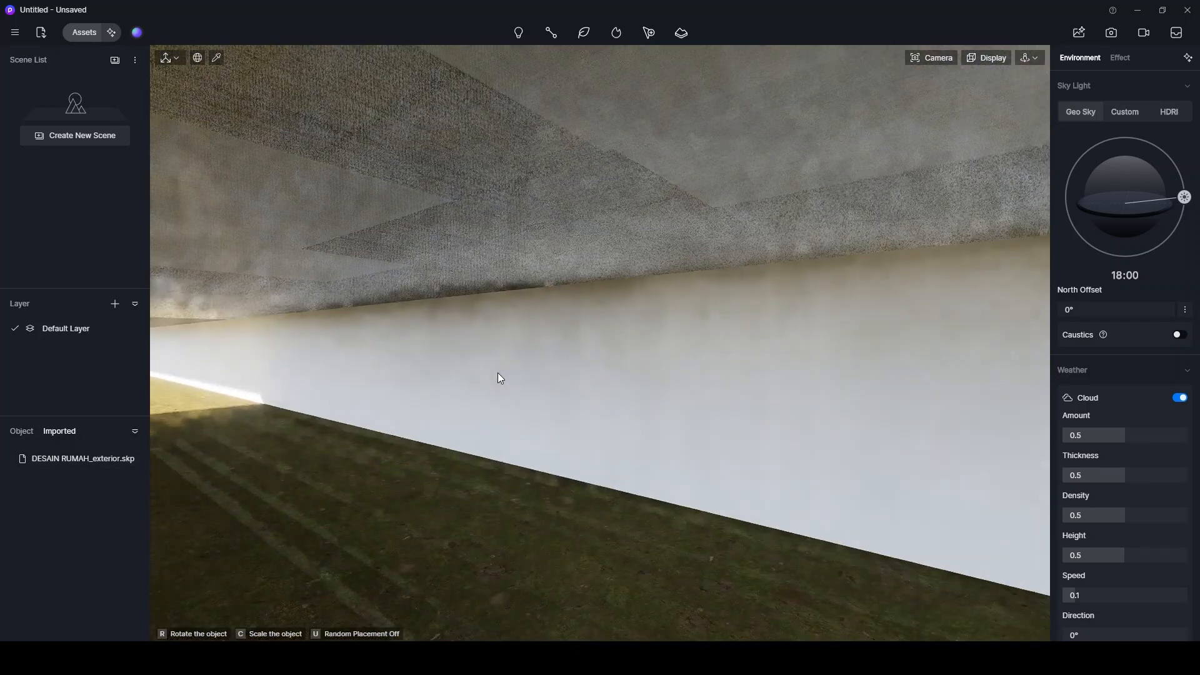
left_click(497, 374)
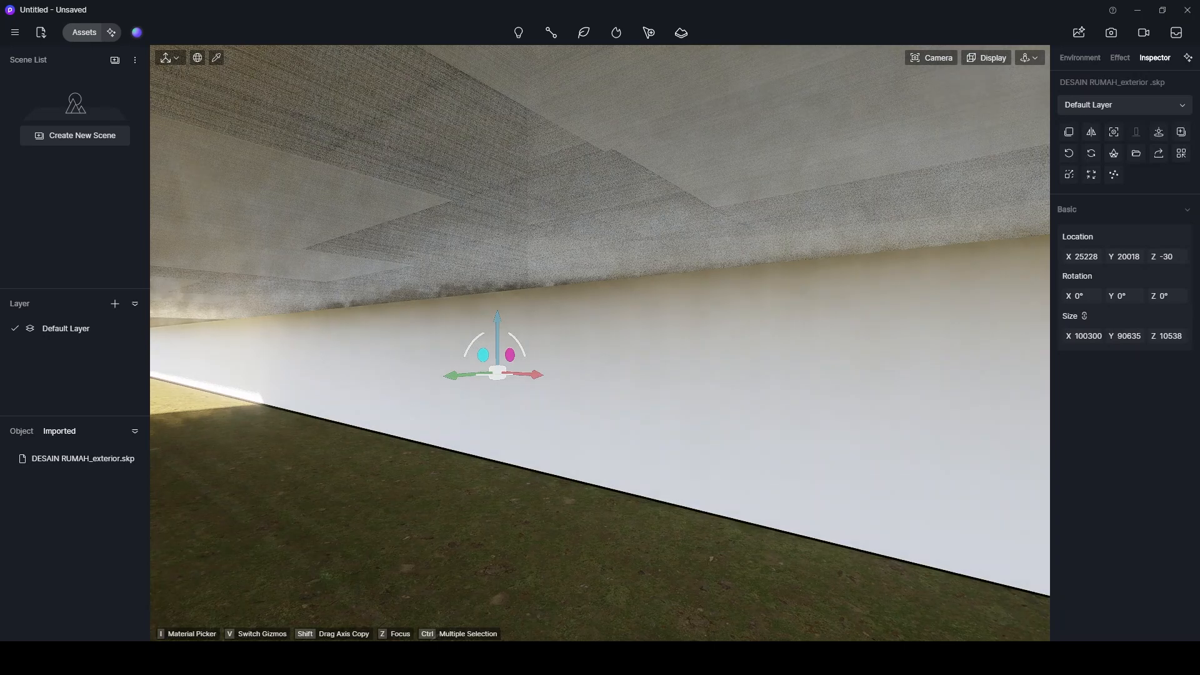
key("Escape")
Examine the imported house's front facade and the surrounding street from outside.
scroll(512, 400, "down", 4)
scroll(606, 294, "down", 3)
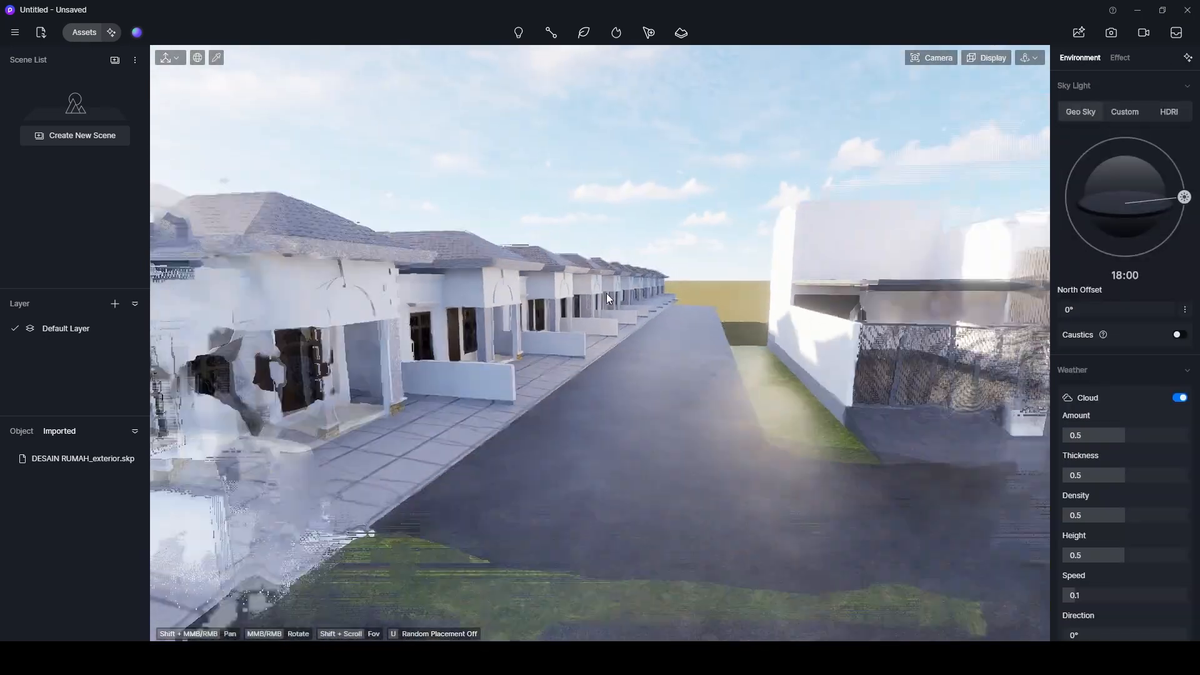
middle_click_drag(787, 315, 534, 375, "shift")
scroll(534, 375, "up", 4)
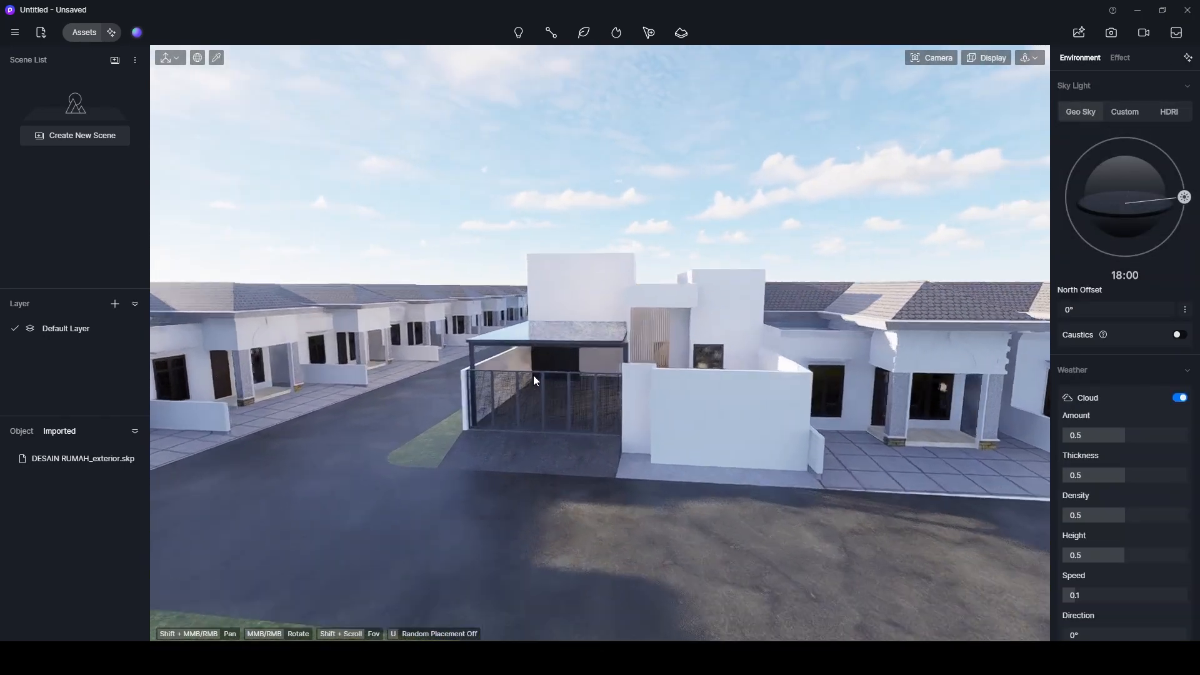
middle_click_drag(496, 444, 629, 403)
scroll(538, 426, "up", 2)
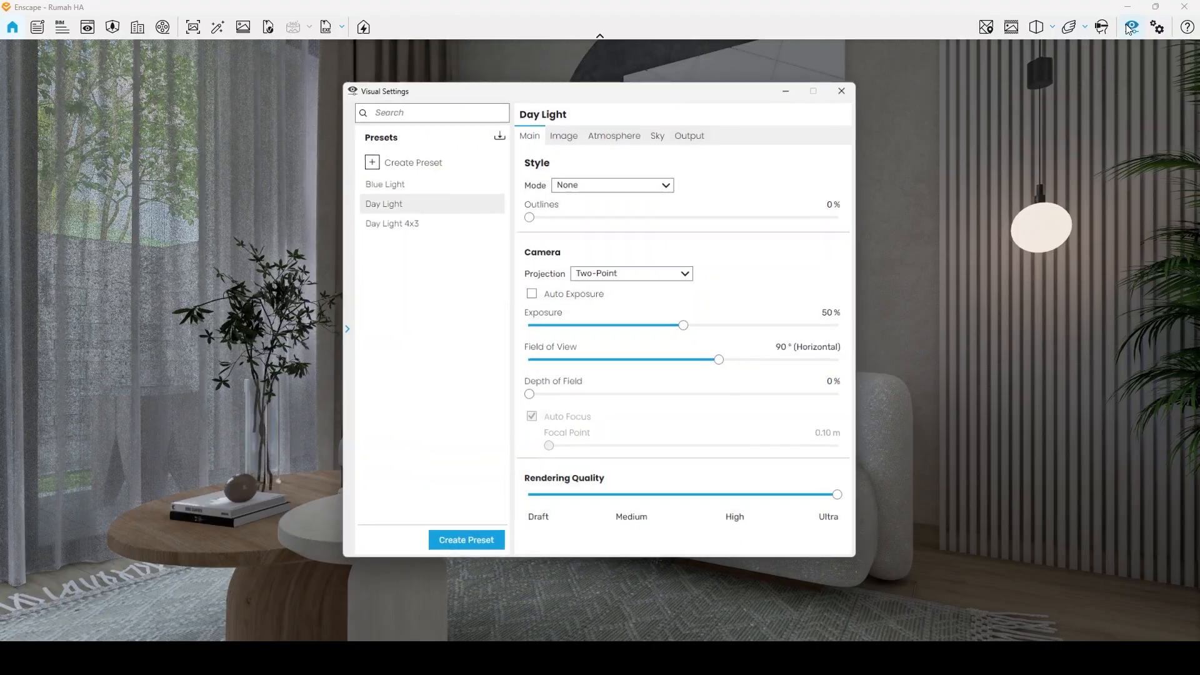
Review the Day Light preset's atmosphere and sky settings in Enscape, and the Residence Lawn environment settings in D5 Render.
left_click(615, 134)
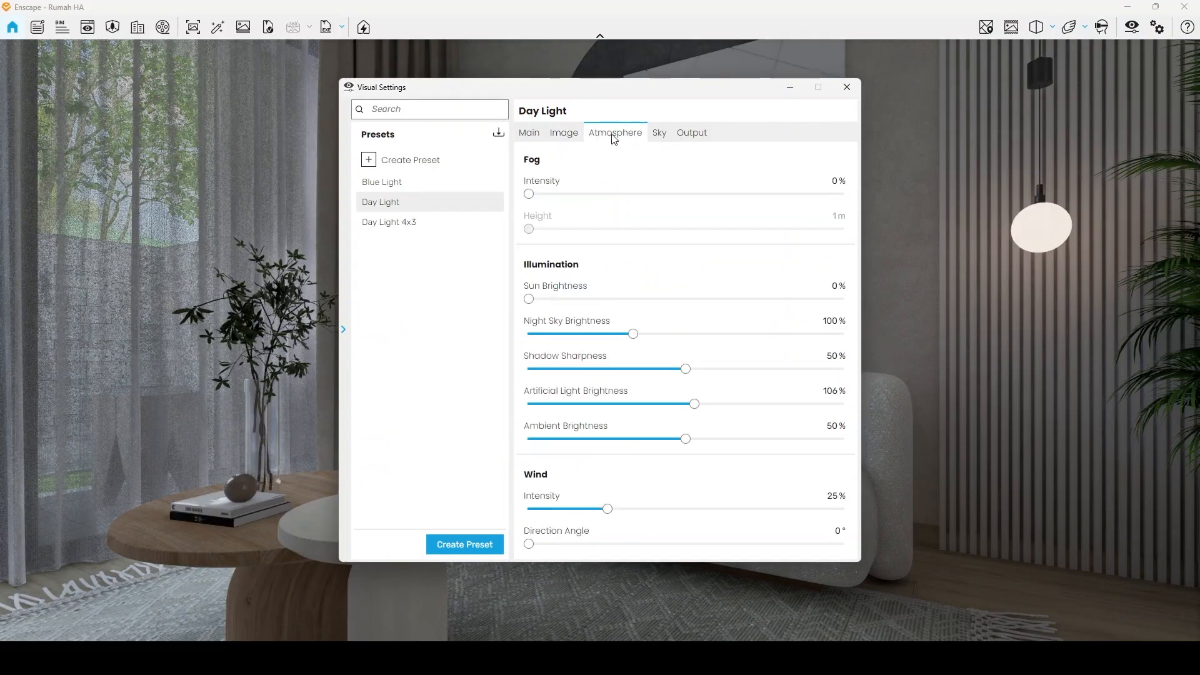
left_click(676, 135)
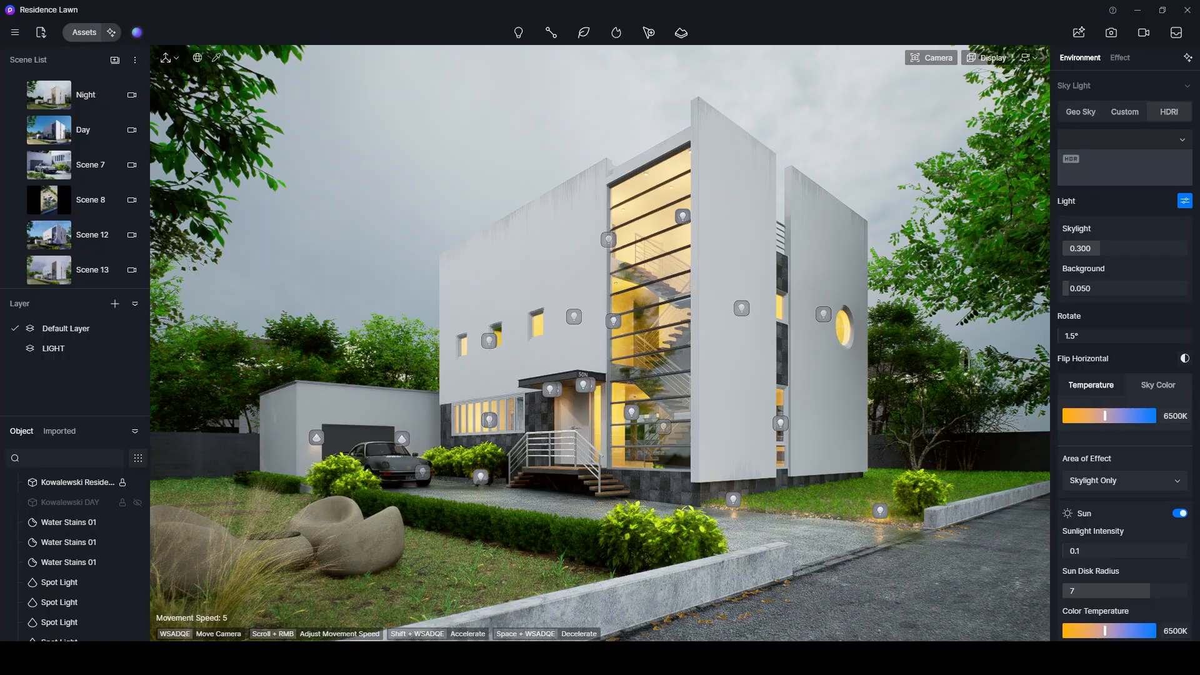
scroll(83, 193, "down", 2)
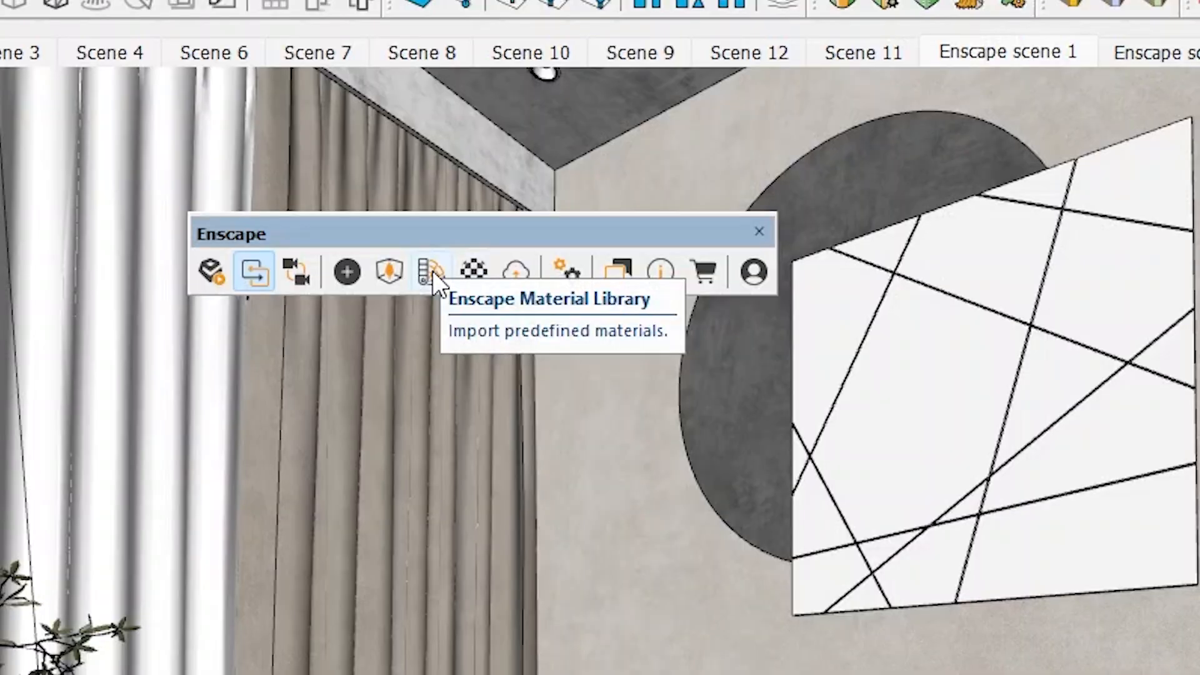
Open the Enscape Material Library from SketchUp and browse its Concrete and Wood categories.
left_click(433, 271)
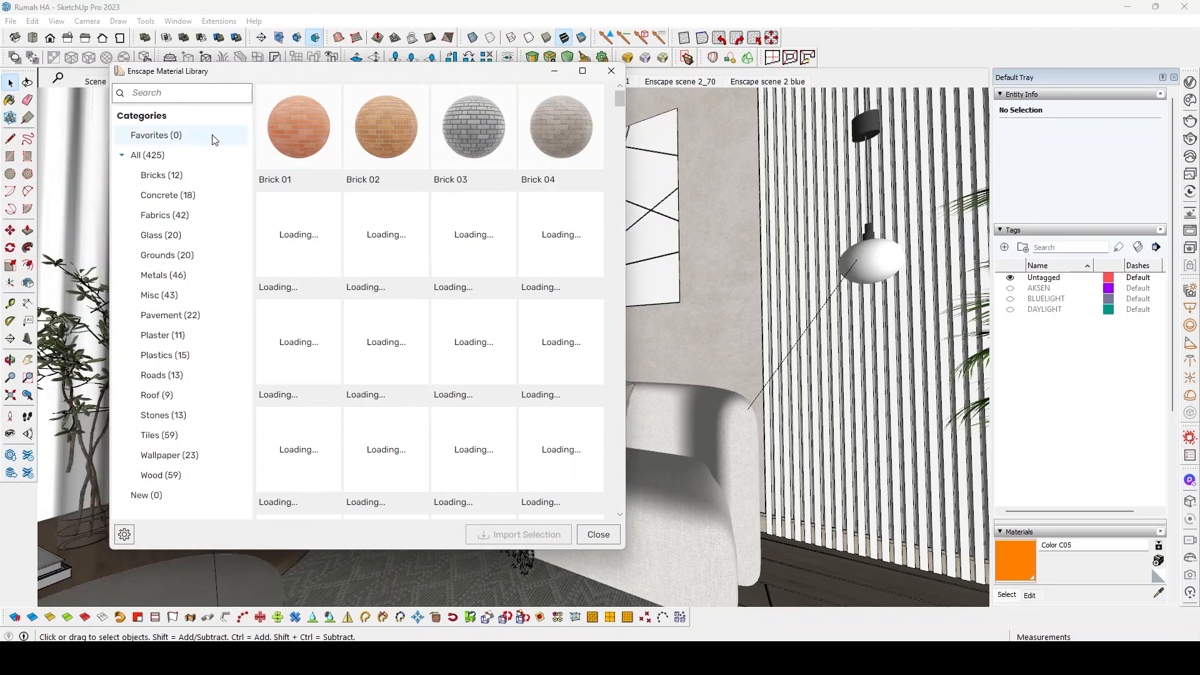
left_click(167, 195)
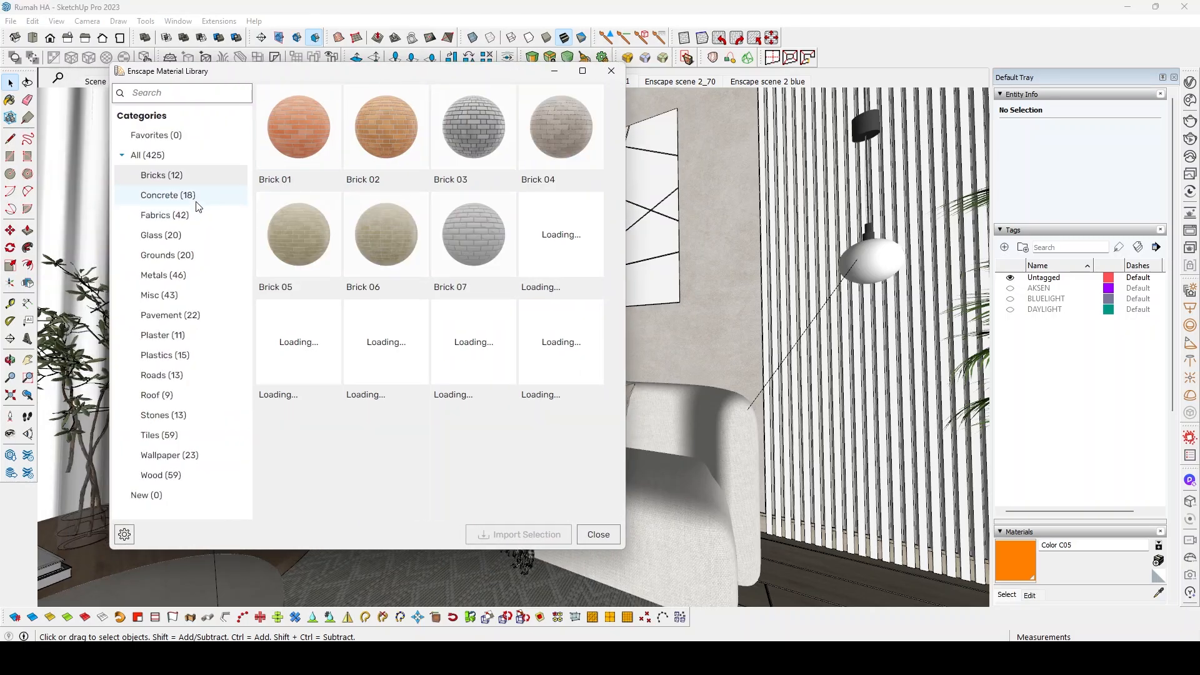
left_click(164, 477)
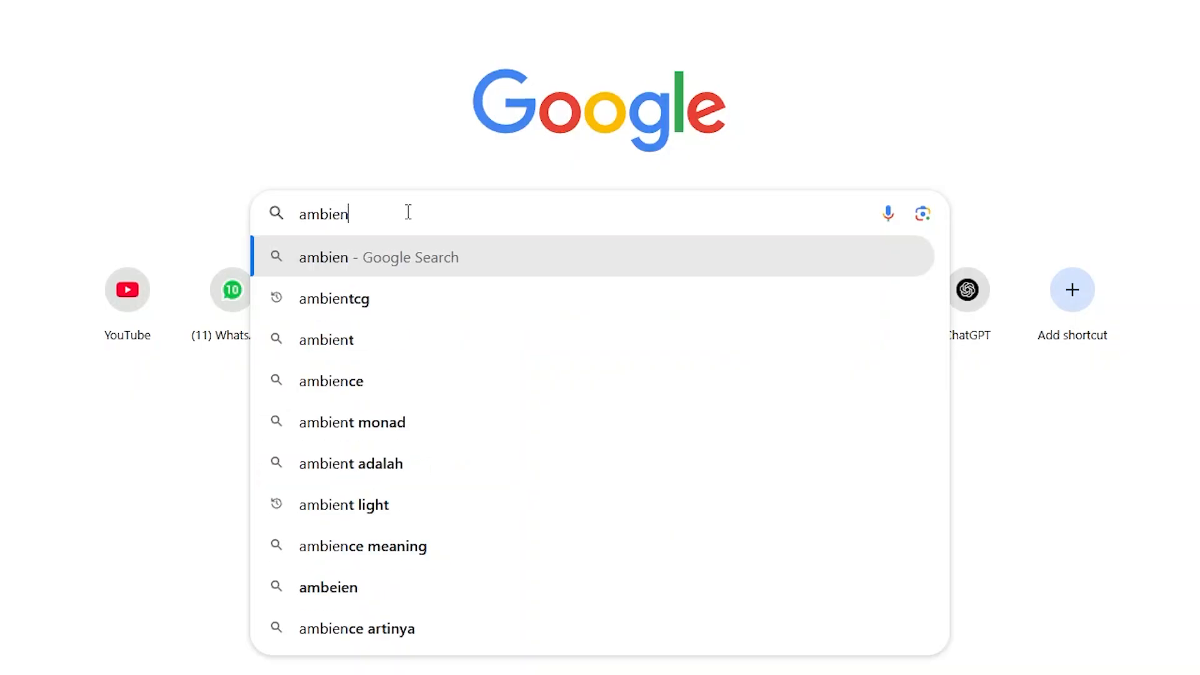
Search the web for ambientcg, open the free textures site and browse its assets.
type("tcg")
key("Return")
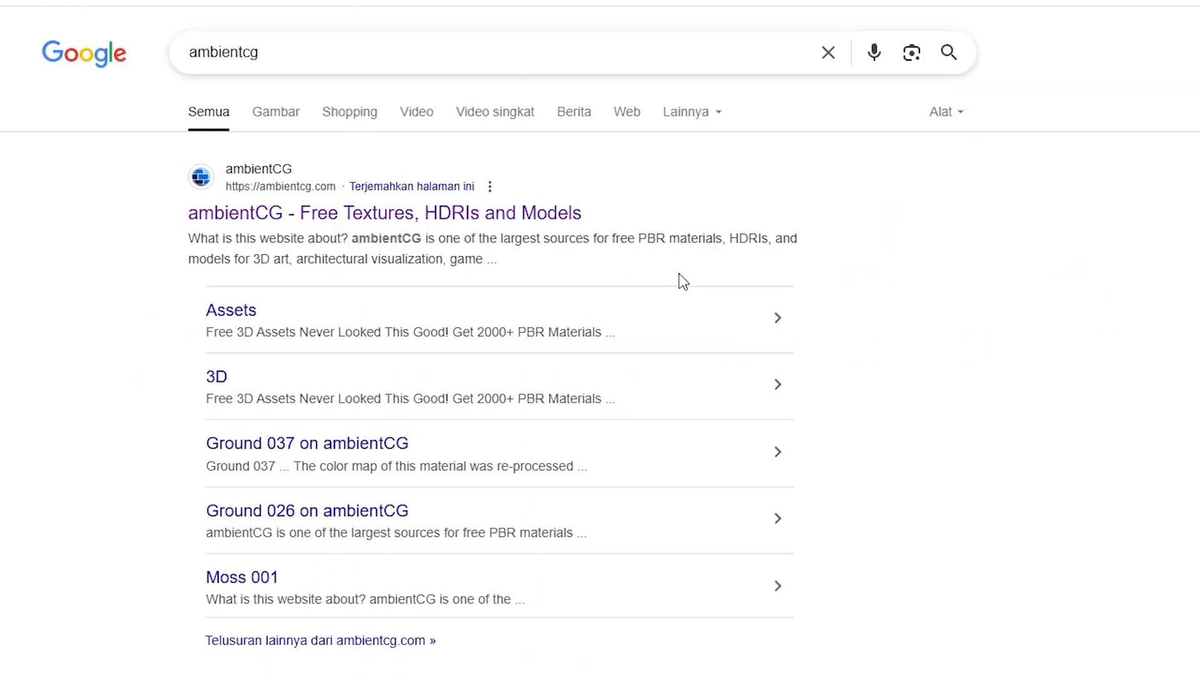
left_click(533, 214)
scroll(794, 297, "down", 8)
left_click(522, 303)
scroll(800, 304, "down", 5)
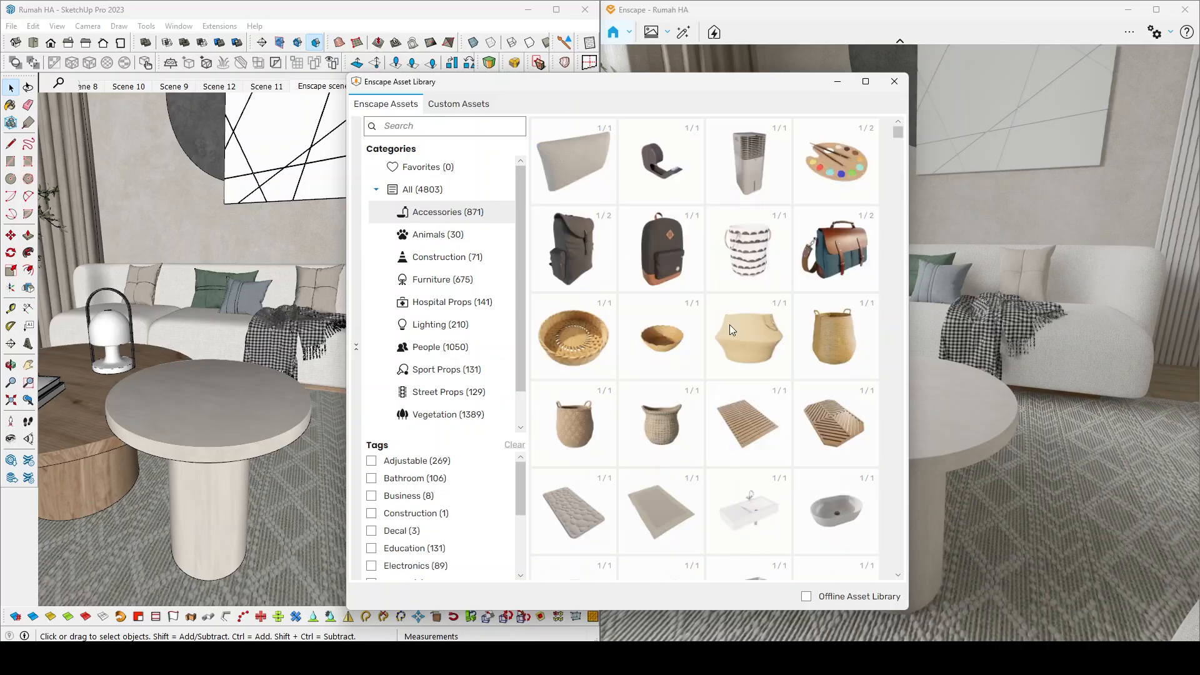
scroll(743, 350, "down", 5)
scroll(750, 366, "down", 5)
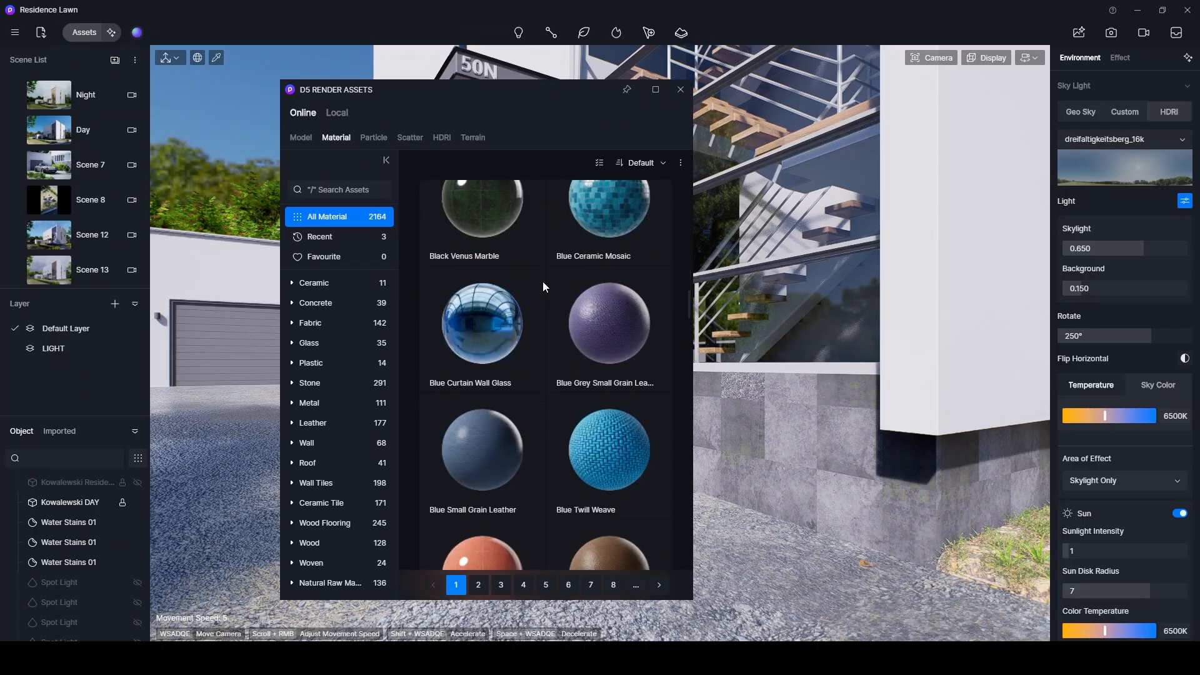
Browse the online material library in D5 Render, including its Concrete and Glass categories.
scroll(542, 282, "down", 10)
left_click(327, 302)
scroll(532, 323, "down", 15)
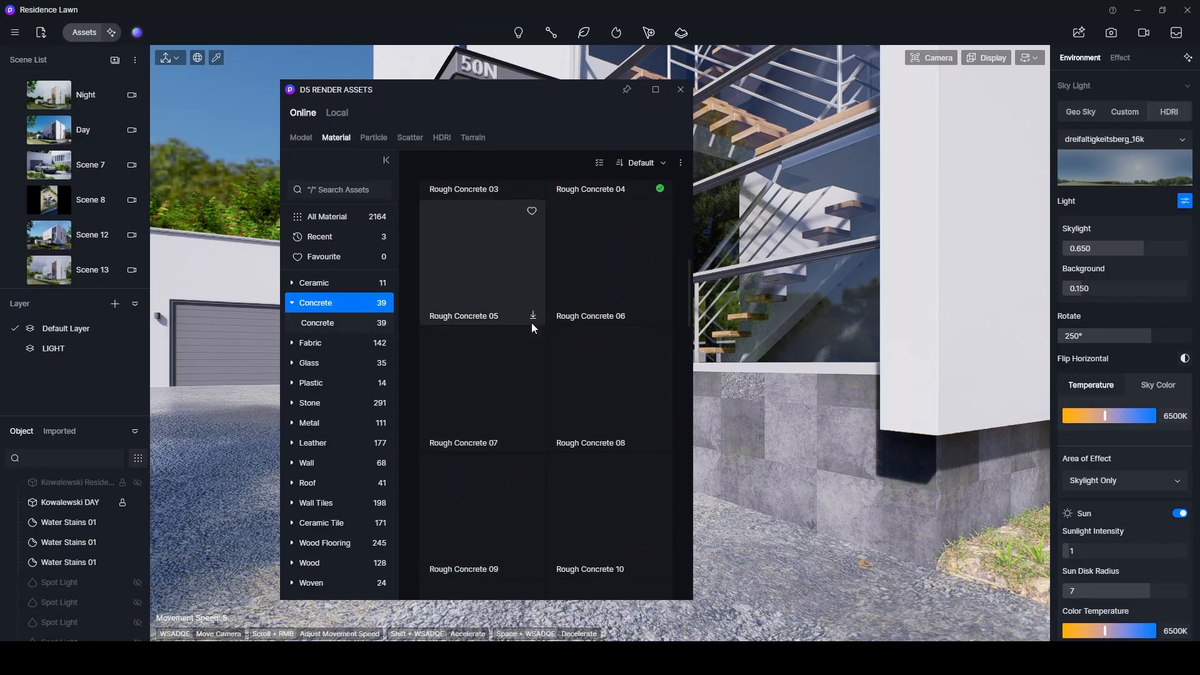
left_click(319, 361)
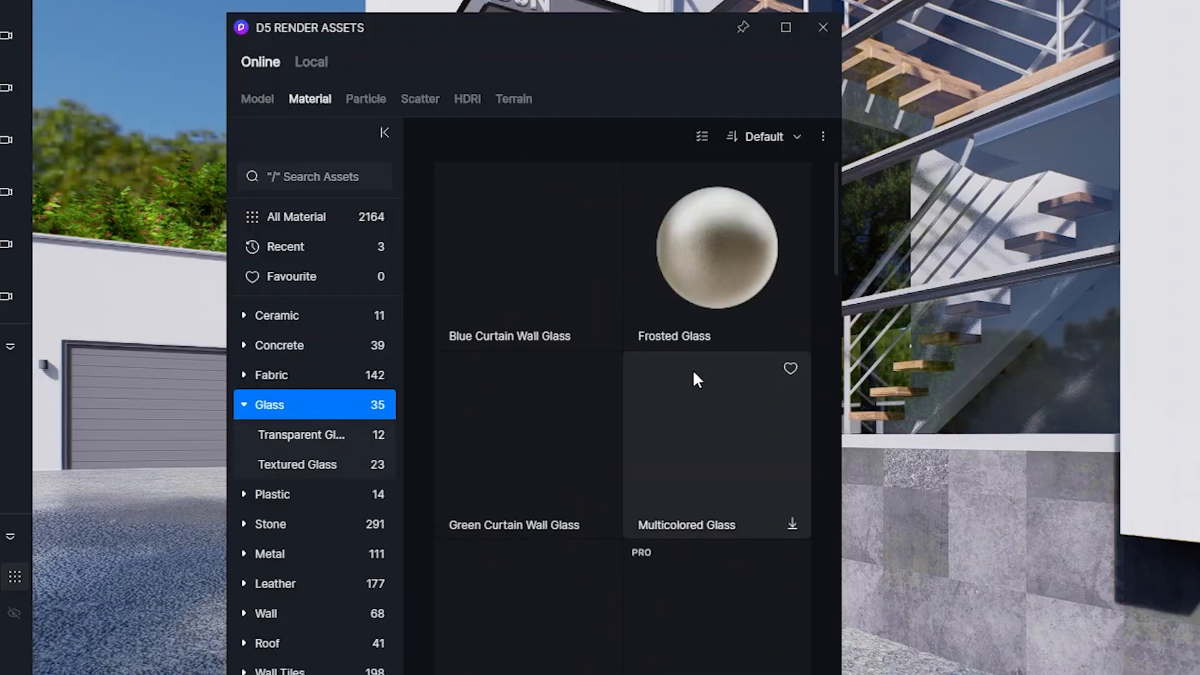
scroll(694, 372, "down", 15)
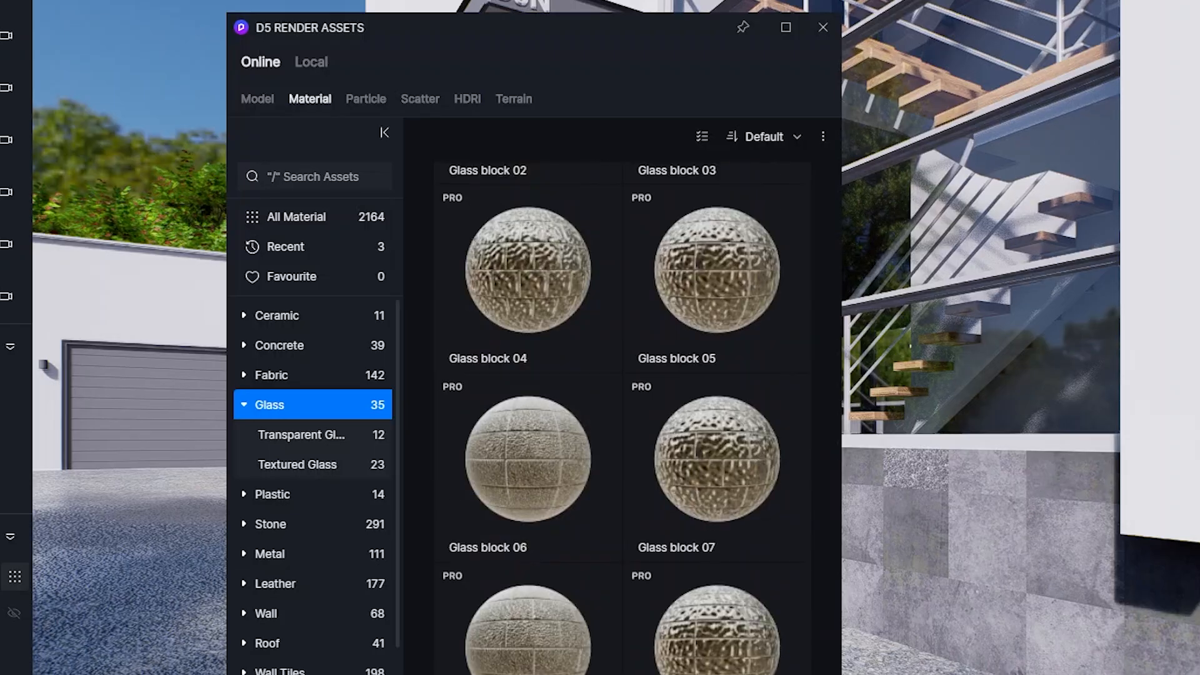
scroll(313, 500, "down", 2)
left_click(300, 592)
scroll(654, 355, "down", 15)
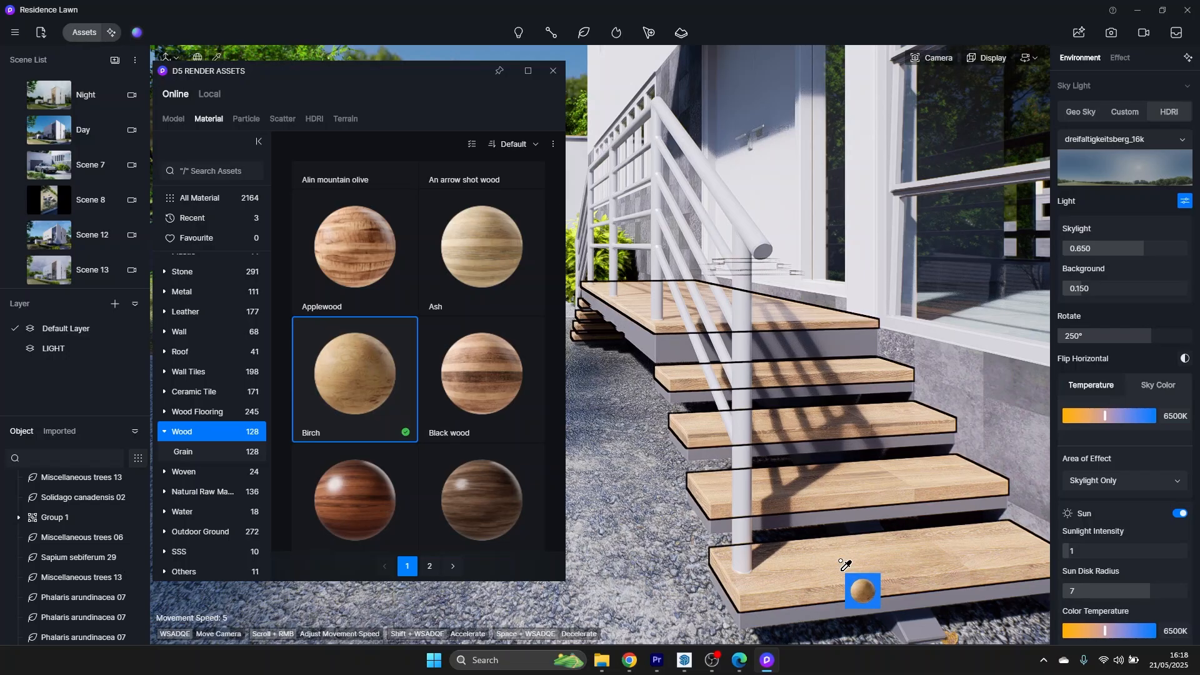
Apply the Birch wood material to the outdoor stair treads and review its material settings.
left_click_drag(865, 656, 871, 535)
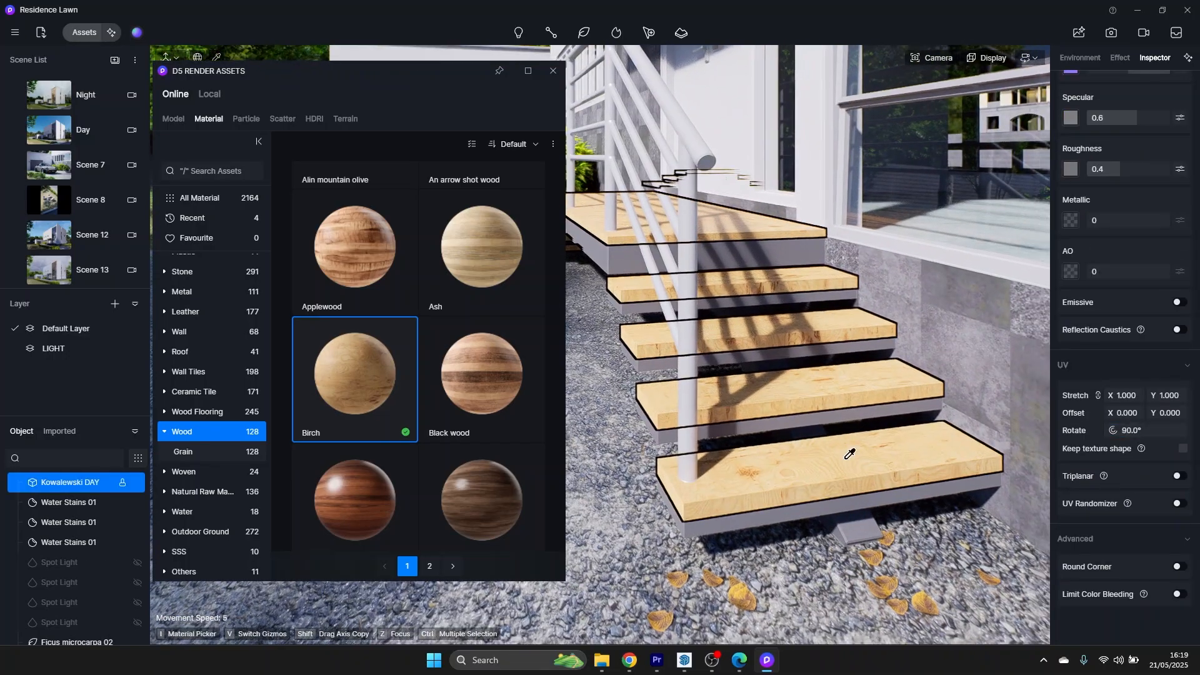
scroll(1100, 313, "up", 5)
left_click(1071, 267)
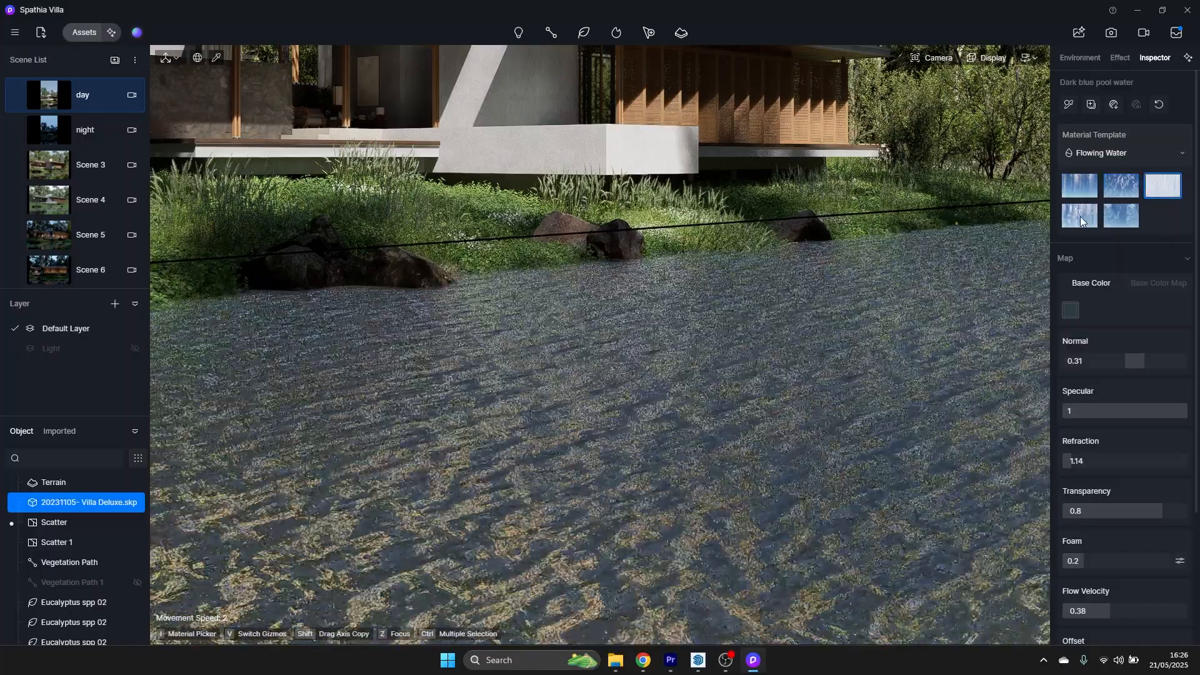
left_click(1068, 218)
left_click(1157, 182)
left_click_drag(768, 443, 769, 445)
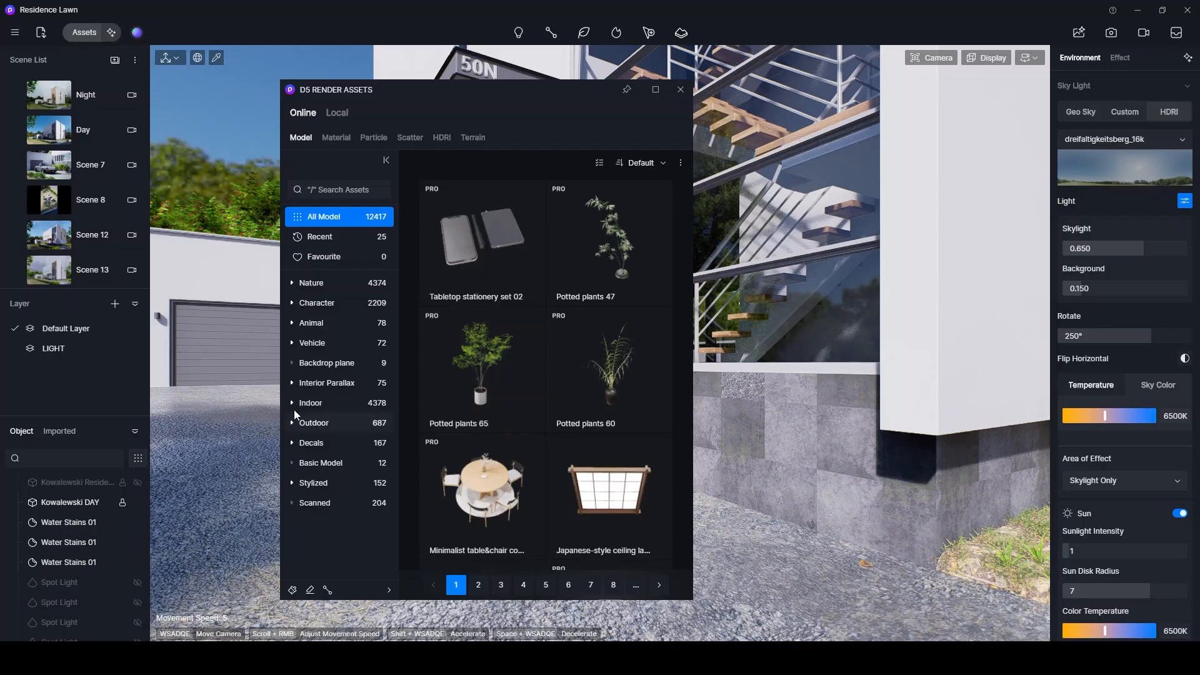
Browse the online model library's Outdoor and Nature categories.
left_click(300, 419)
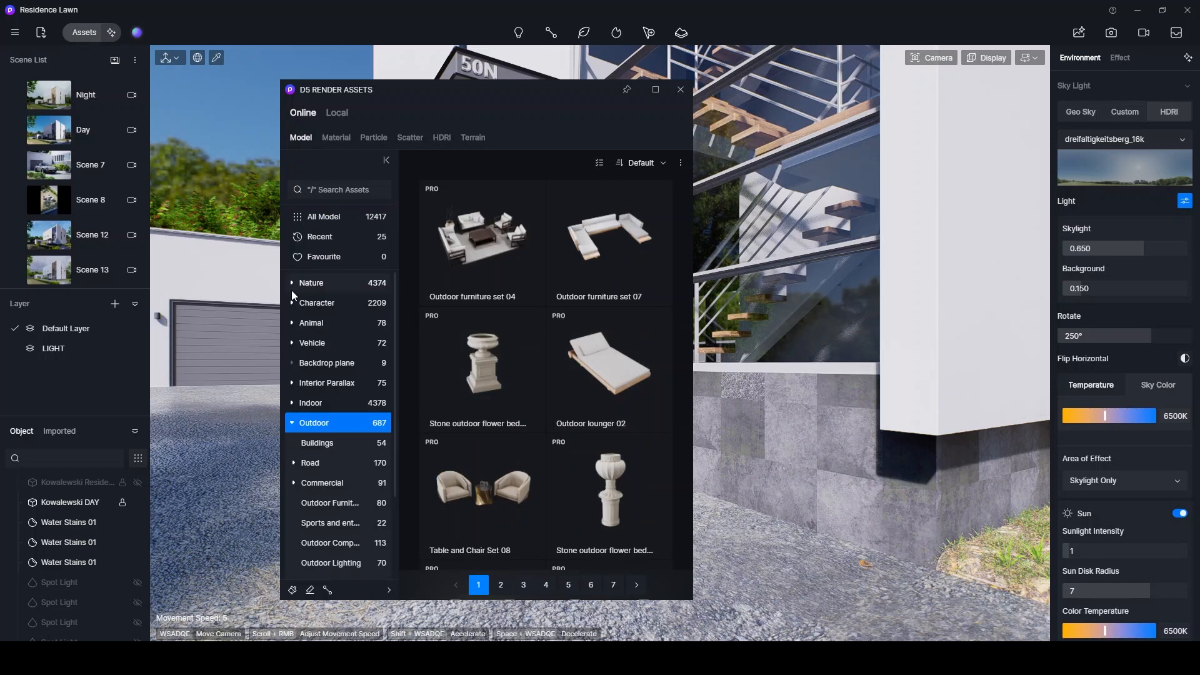
left_click(312, 282)
left_click(331, 305)
left_click(313, 283)
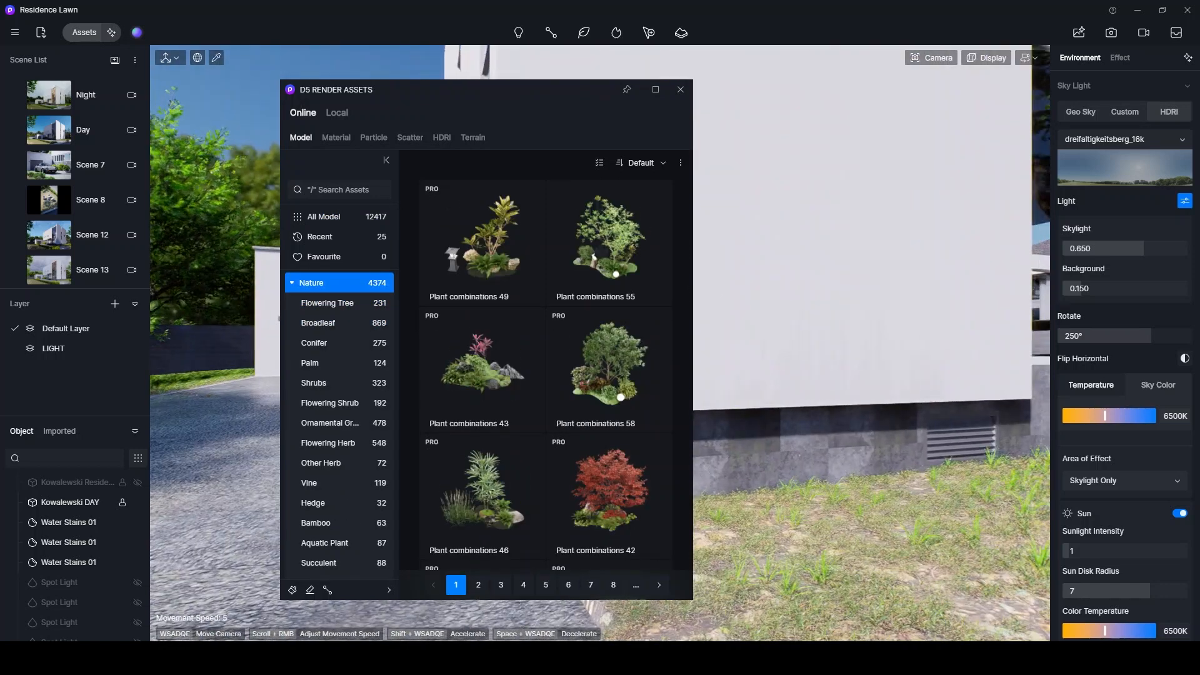
Find the Phalaris arundinacea 07 grass among the Nature models and place it on the lawn along the white house wall.
scroll(603, 369, "down", 1)
scroll(604, 368, "down", 5)
left_click(481, 354)
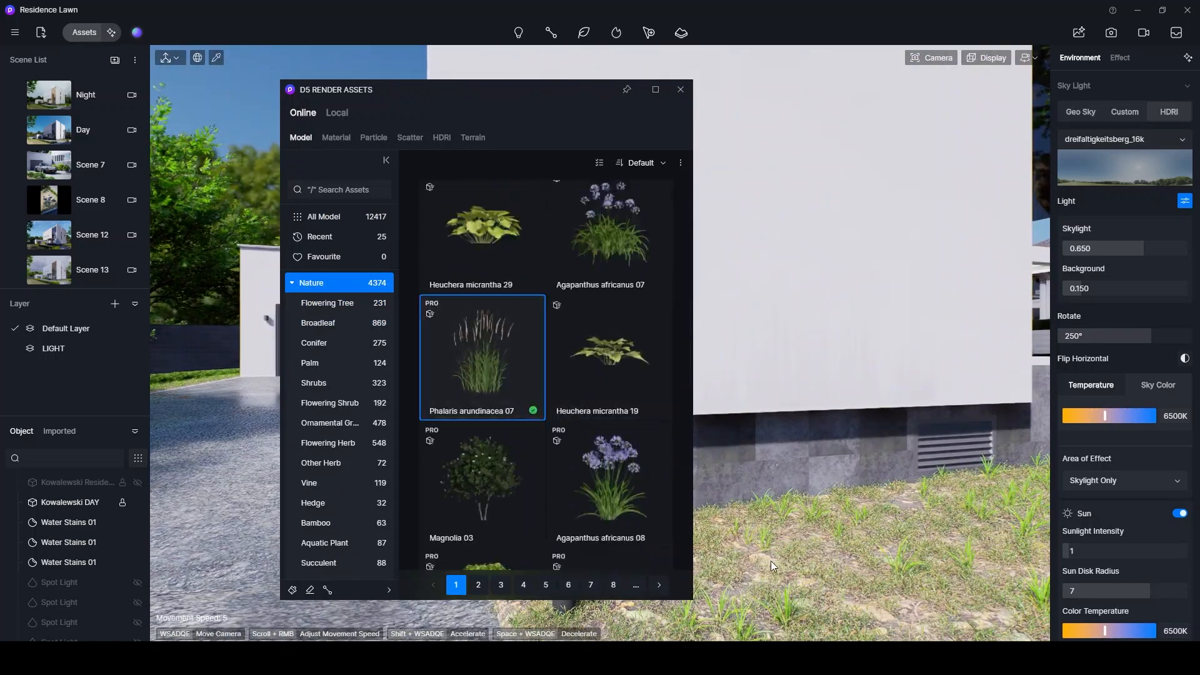
left_click(832, 568)
scroll(903, 570, "down", 5)
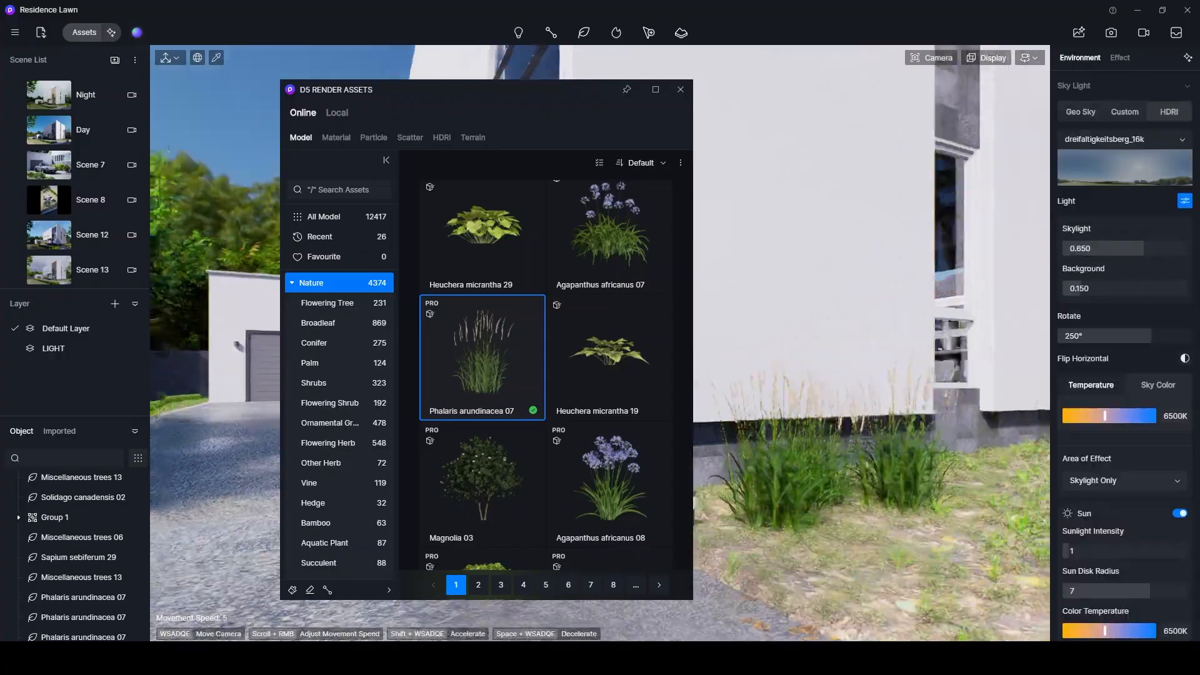